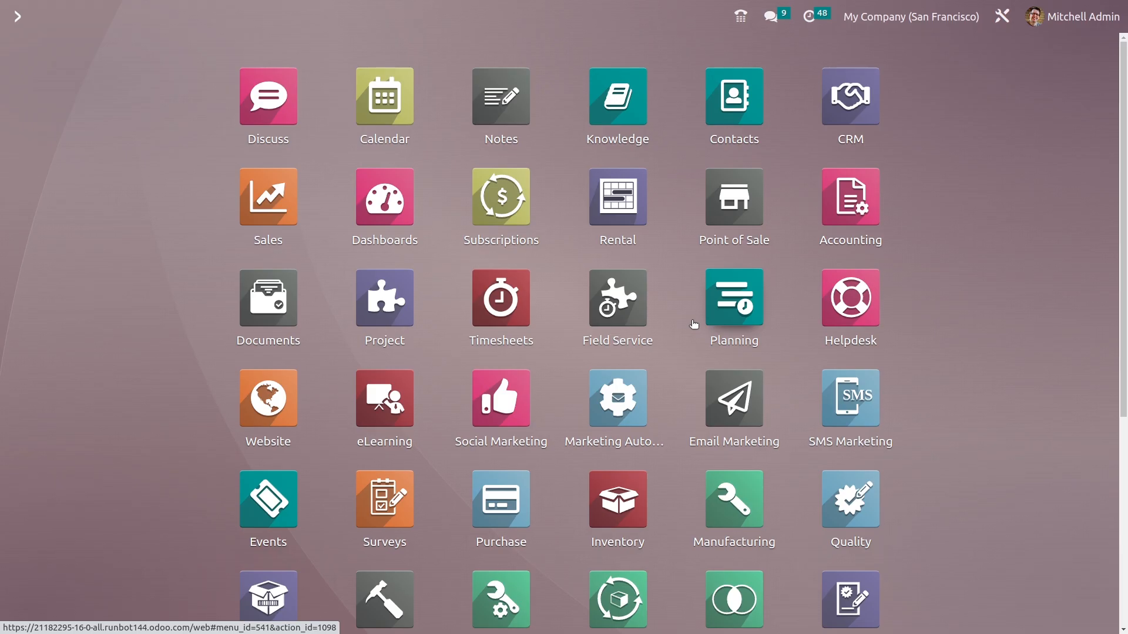
- Open CRM and add an opportunity for Deco Addict to the pipeline's New stage
{"action": "type", "text": "crm"}
{"action": "key", "text": "Return"}
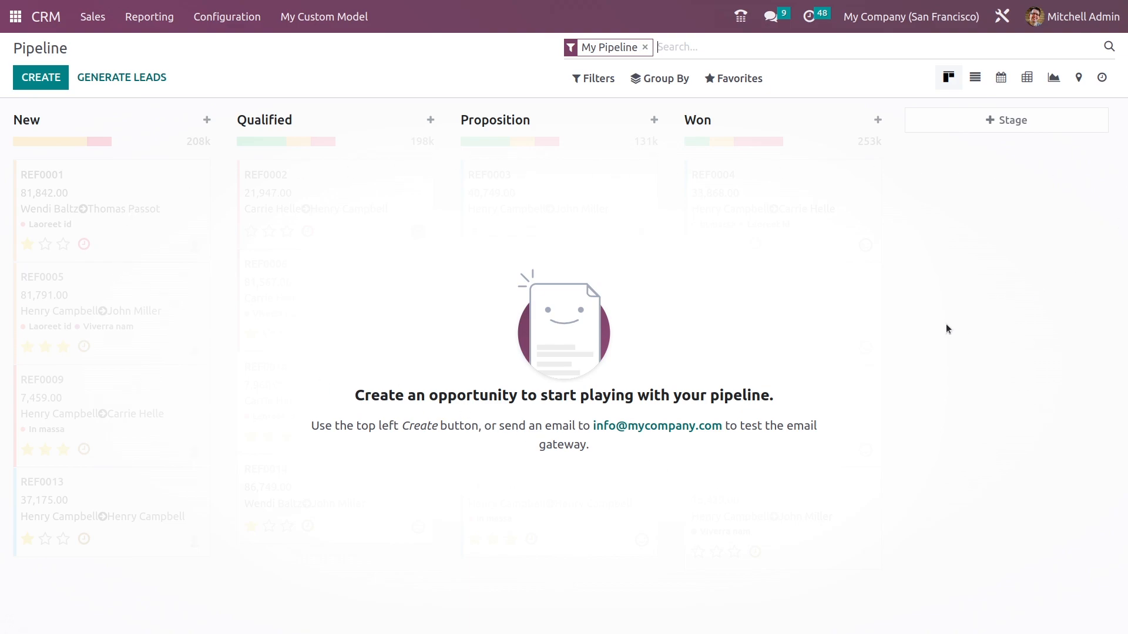
{"action": "left_click", "coordinate": [44, 83]}
{"action": "left_click", "coordinate": [99, 200]}
{"action": "left_click", "coordinate": [100, 254]}
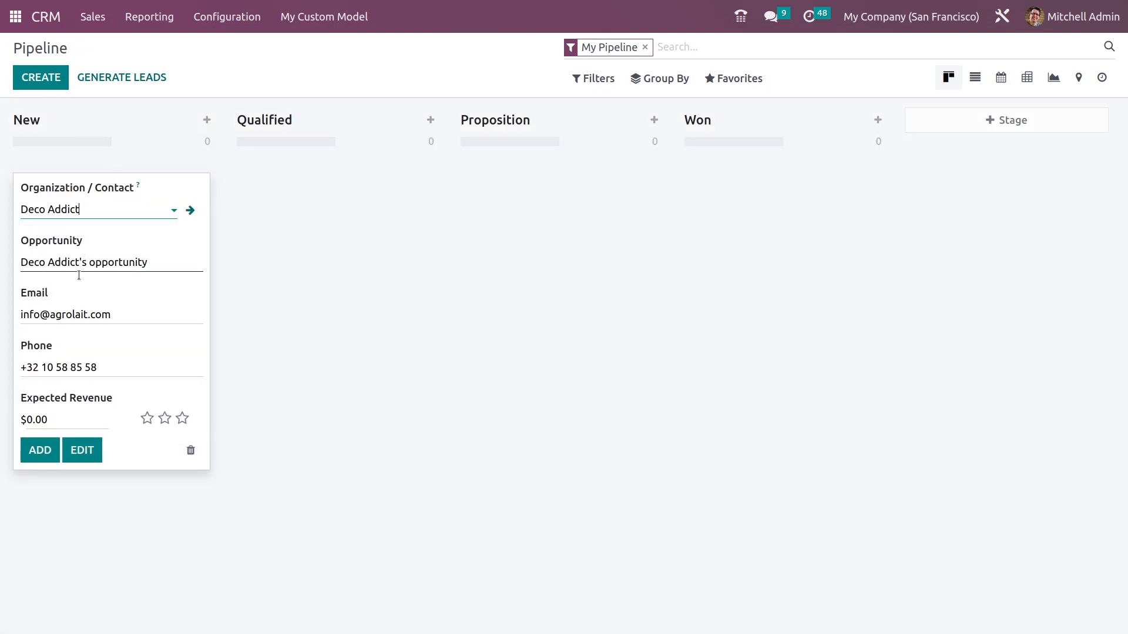
{"action": "key", "text": "Return"}
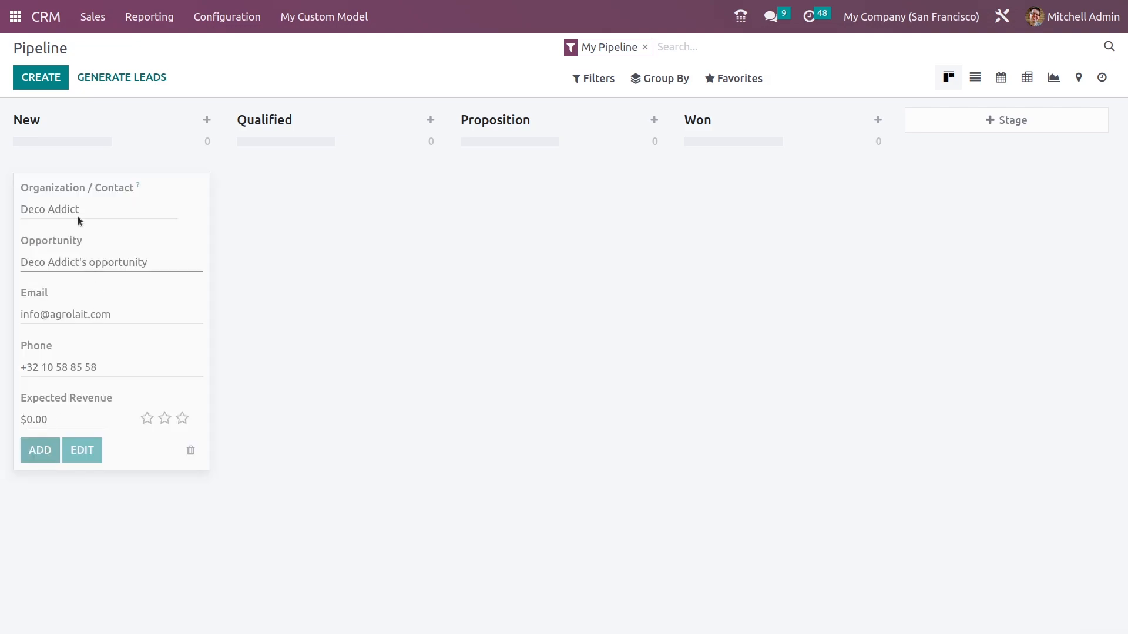
- Add an opportunity for Azure Interior, discard the blank entry form, and move the Azure Interior opportunity to the Qualified stage
{"action": "mouse_move", "coordinate": [206, 127]}
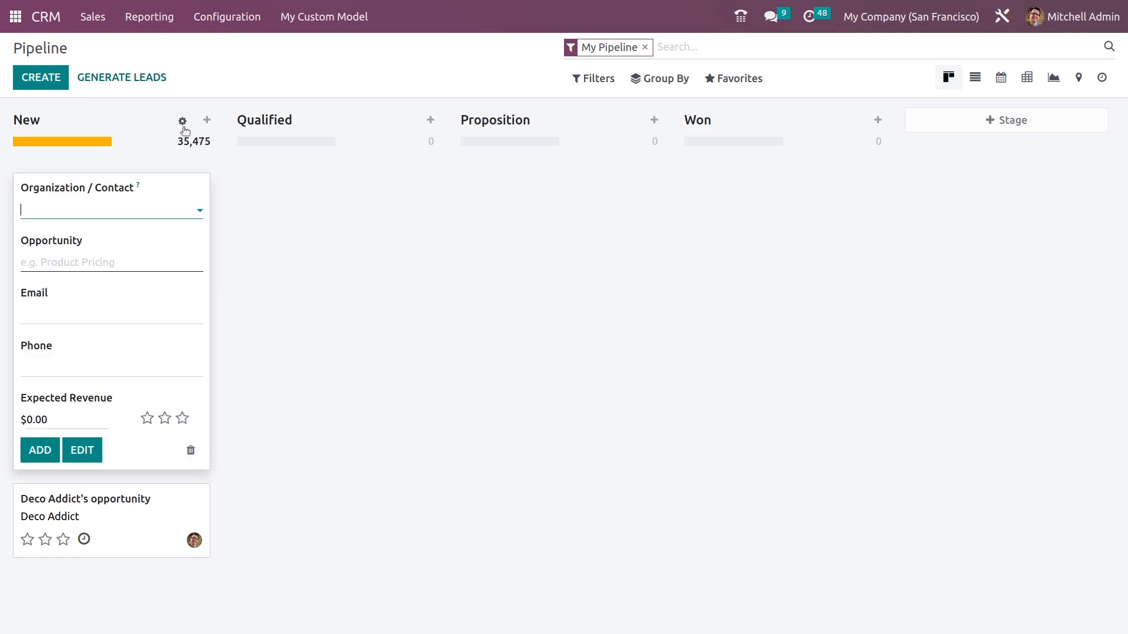
{"action": "left_click", "coordinate": [65, 210]}
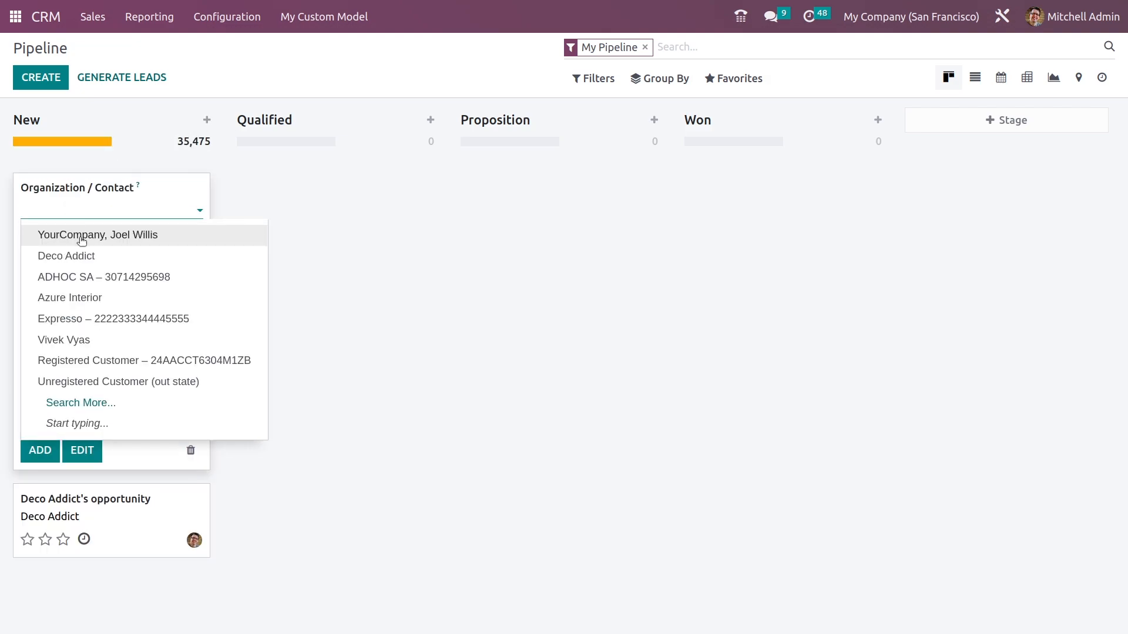
{"action": "left_click", "coordinate": [78, 306]}
{"action": "left_click", "coordinate": [35, 460]}
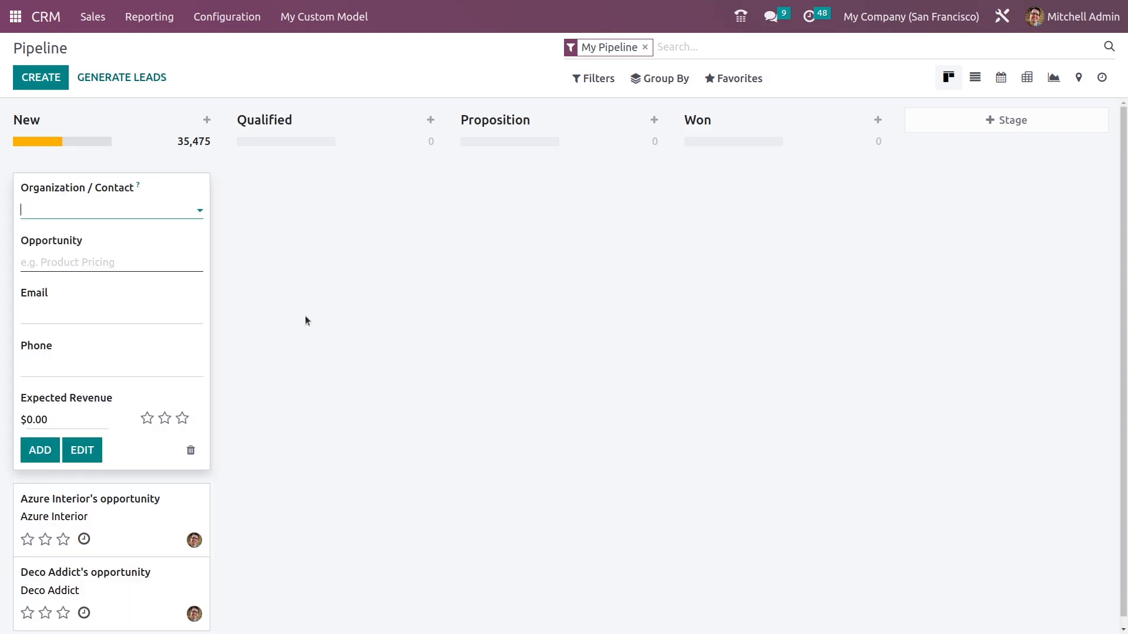
{"action": "left_click", "coordinate": [190, 451]}
{"action": "mouse_move", "coordinate": [124, 217]}
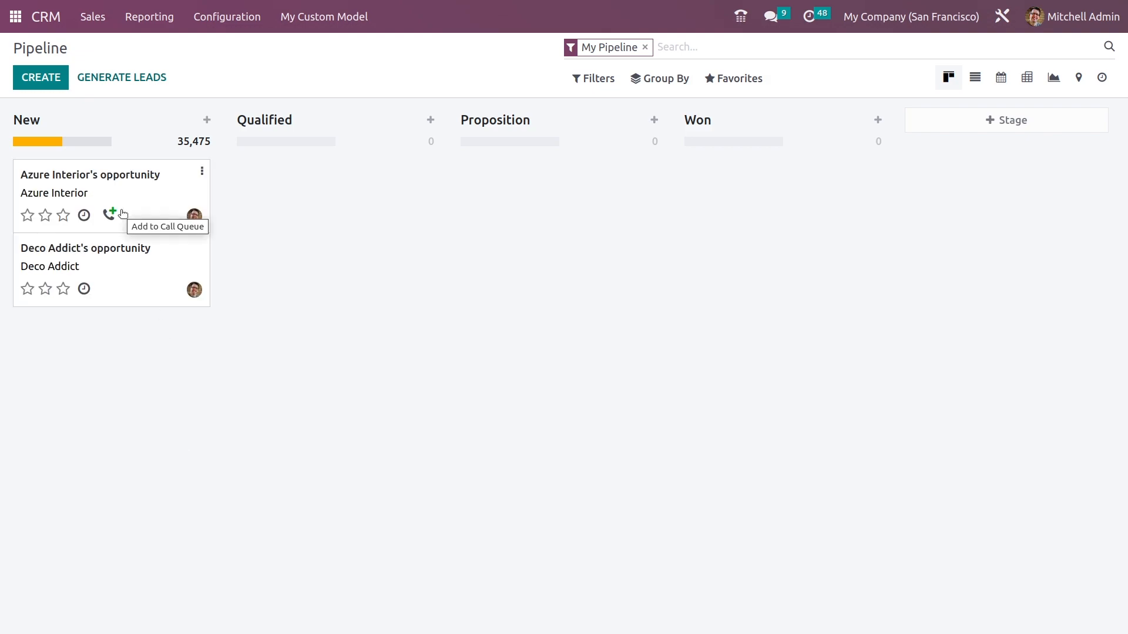
{"action": "left_click_drag", "start_coordinate": [130, 194], "coordinate": [338, 196]}
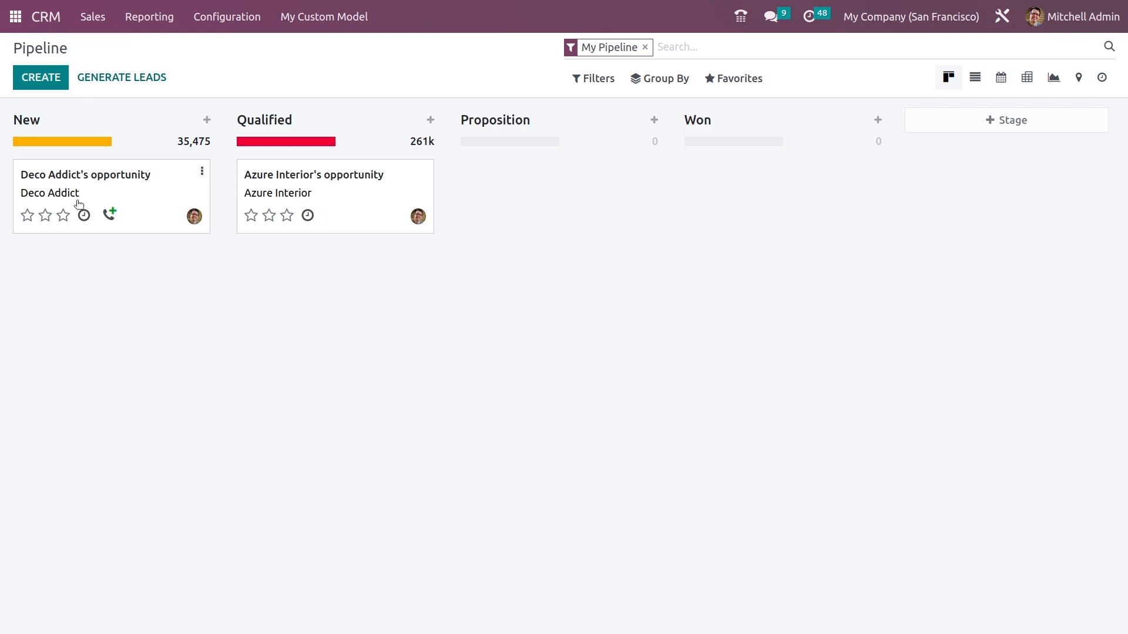
- Mark Deco Addict's opportunity as lost with the reason "We don't have people/skills"
{"action": "left_click", "coordinate": [132, 194]}
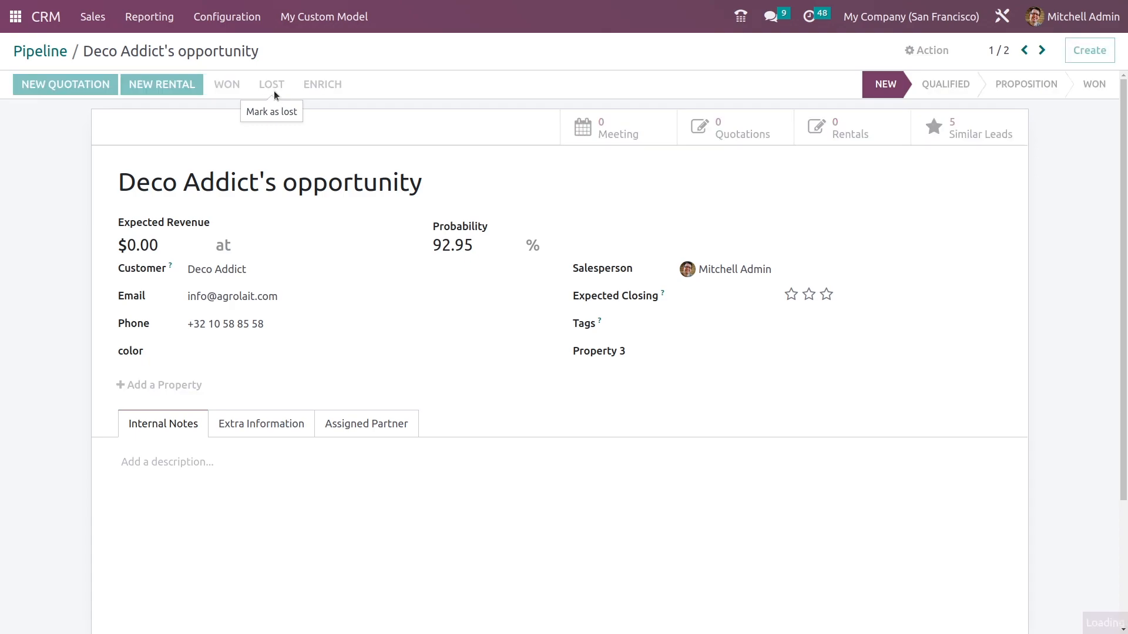
{"action": "left_click", "coordinate": [273, 85]}
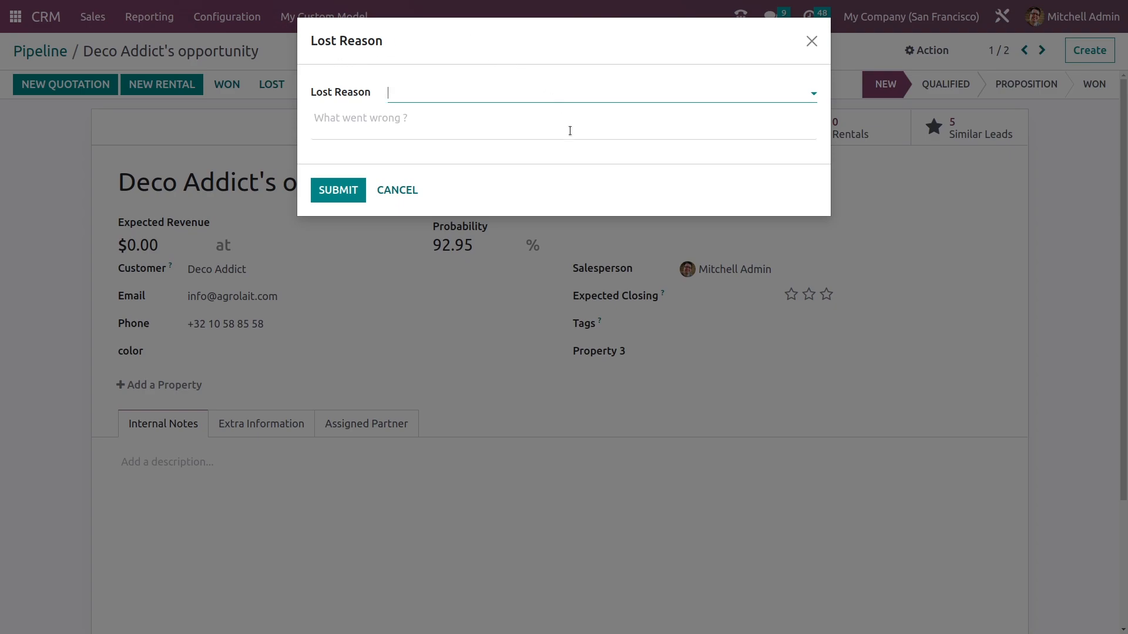
{"action": "left_click", "coordinate": [570, 95]}
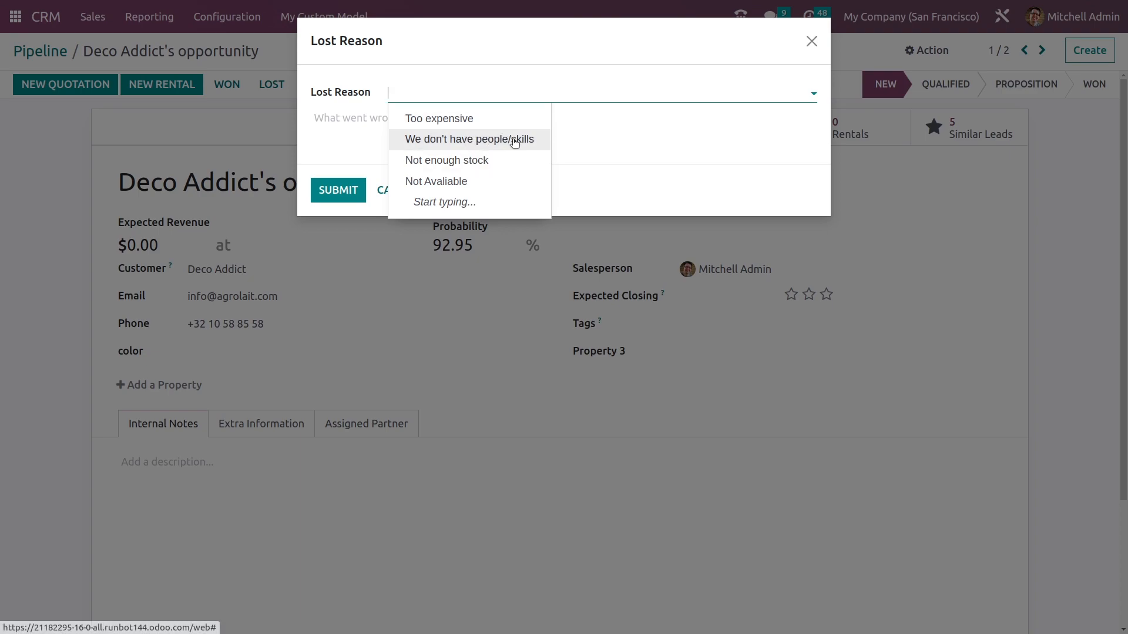
{"action": "left_click", "coordinate": [476, 140]}
{"action": "left_click", "coordinate": [339, 189]}
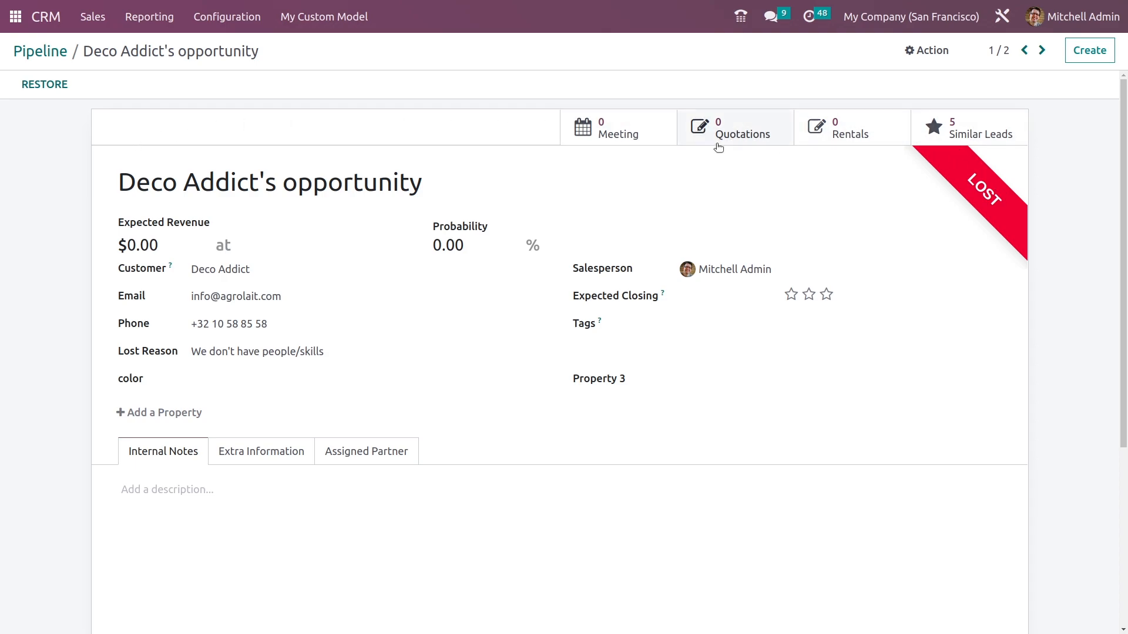
- Return to the pipeline and filter it to show lost opportunities
{"action": "left_click", "coordinate": [67, 56]}
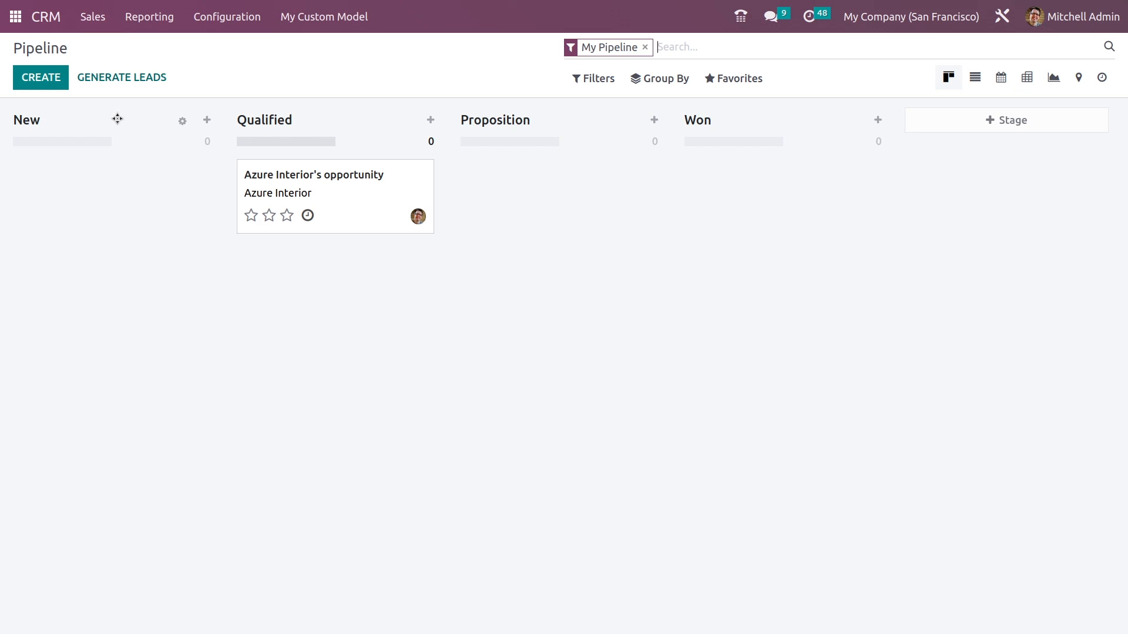
{"action": "left_click", "coordinate": [622, 88]}
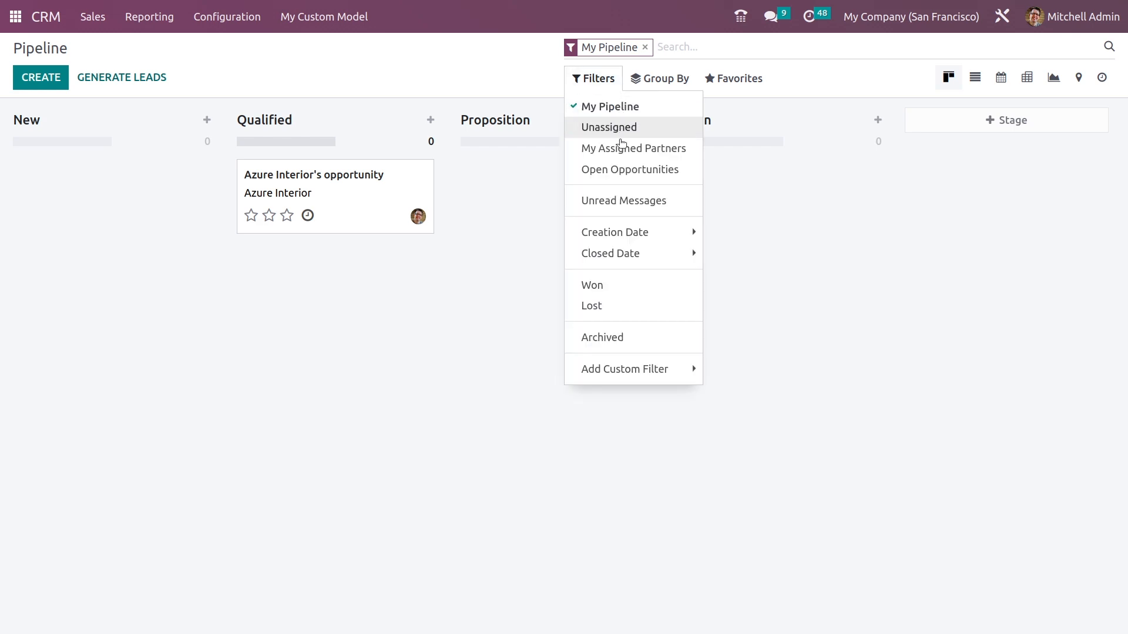
{"action": "left_click", "coordinate": [650, 316]}
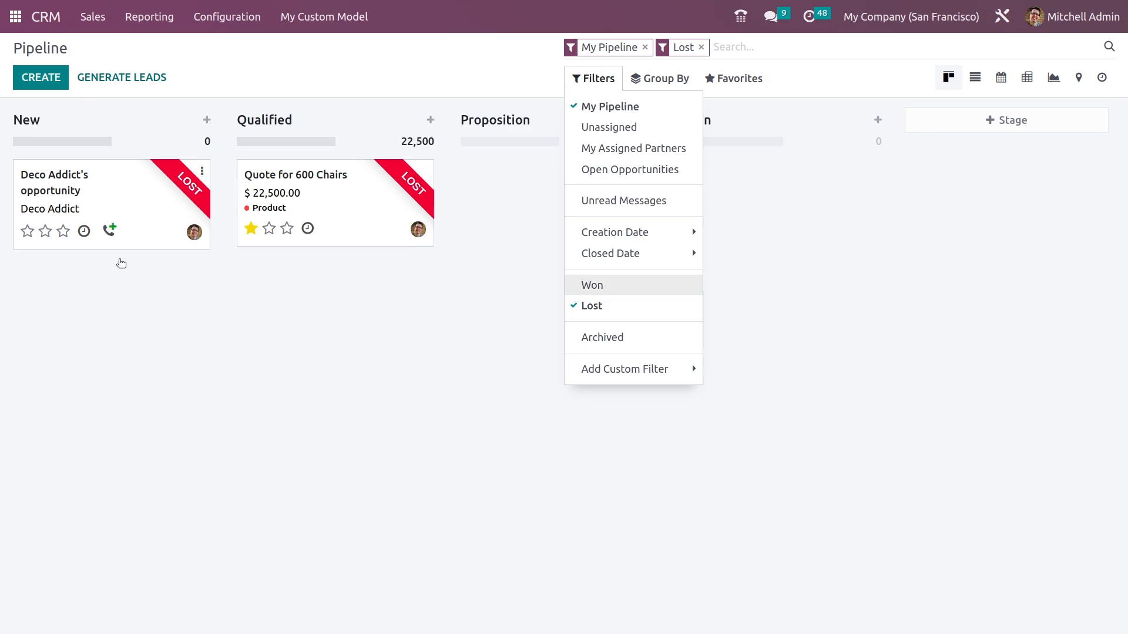
{"action": "left_click", "coordinate": [394, 296]}
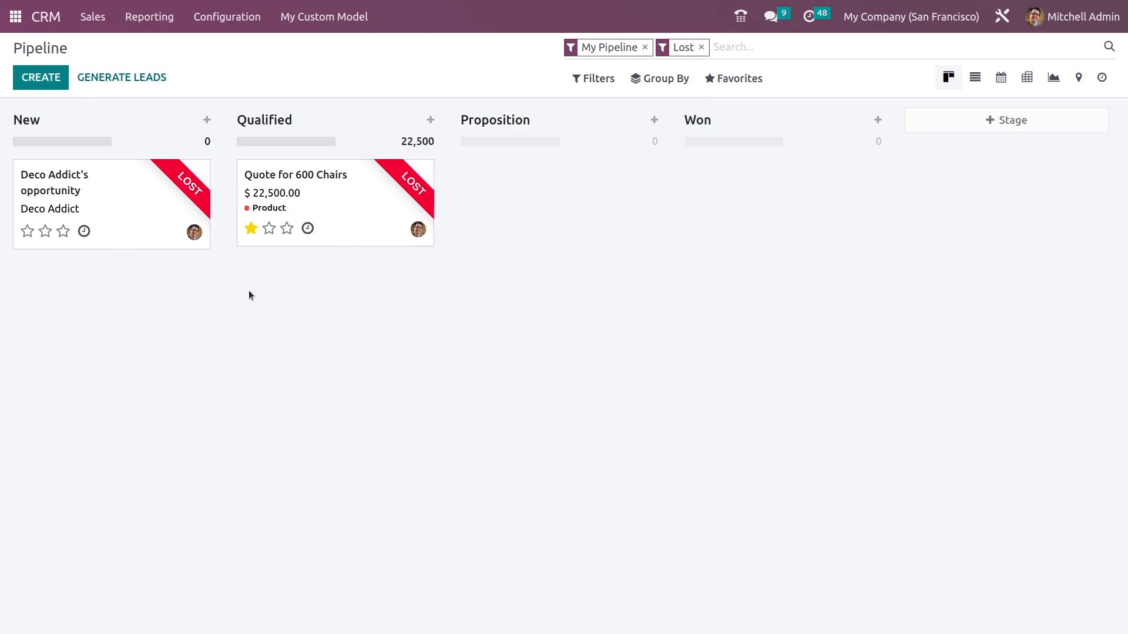
- Restore Deco Addict's lost opportunity and remove the Lost filter from the pipeline
{"action": "left_click", "coordinate": [145, 210]}
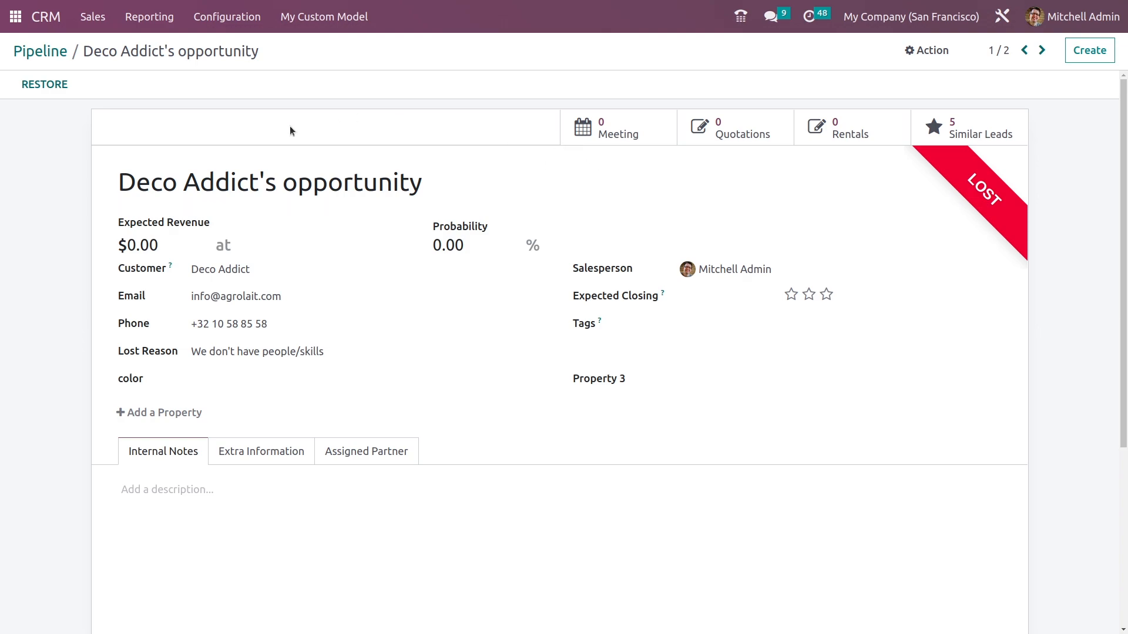
{"action": "left_click", "coordinate": [35, 93]}
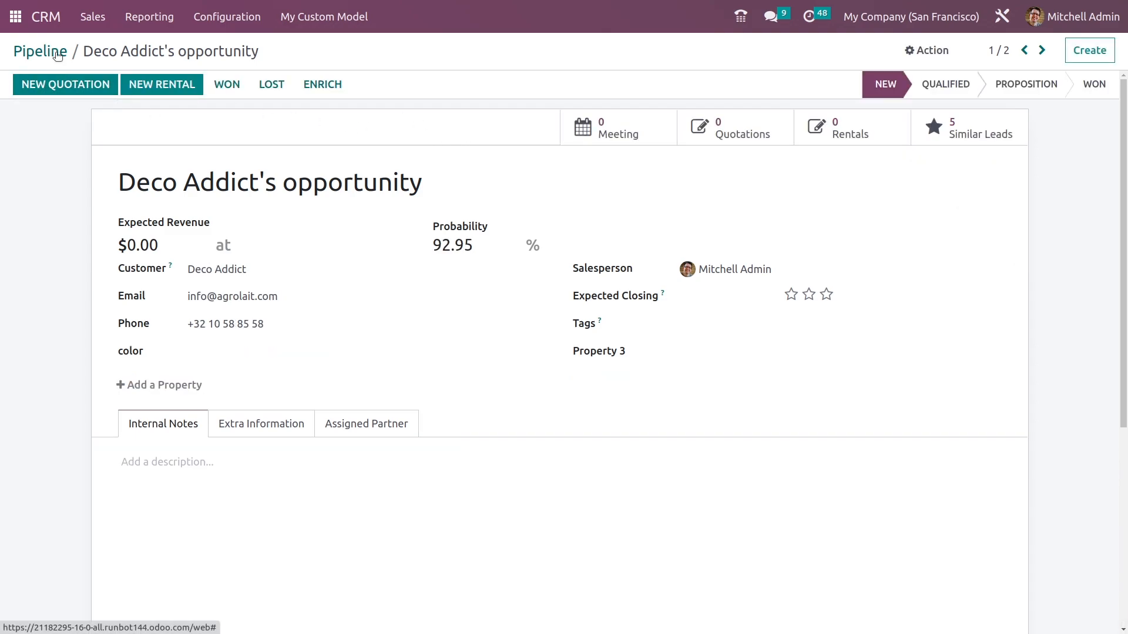
{"action": "left_click", "coordinate": [57, 56]}
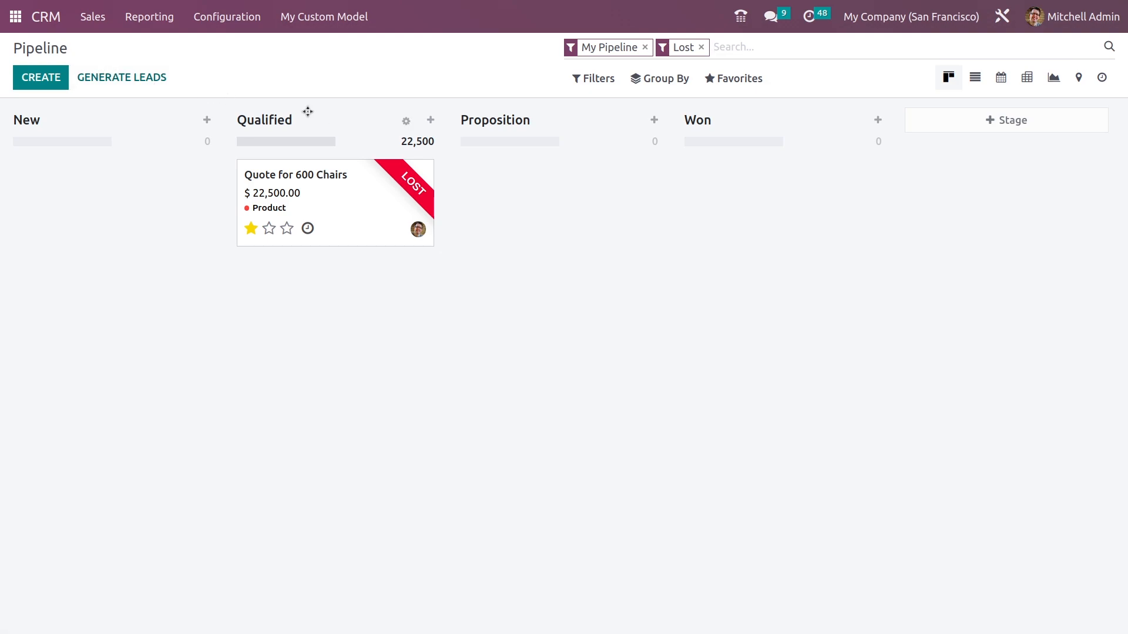
{"action": "left_click", "coordinate": [701, 47]}
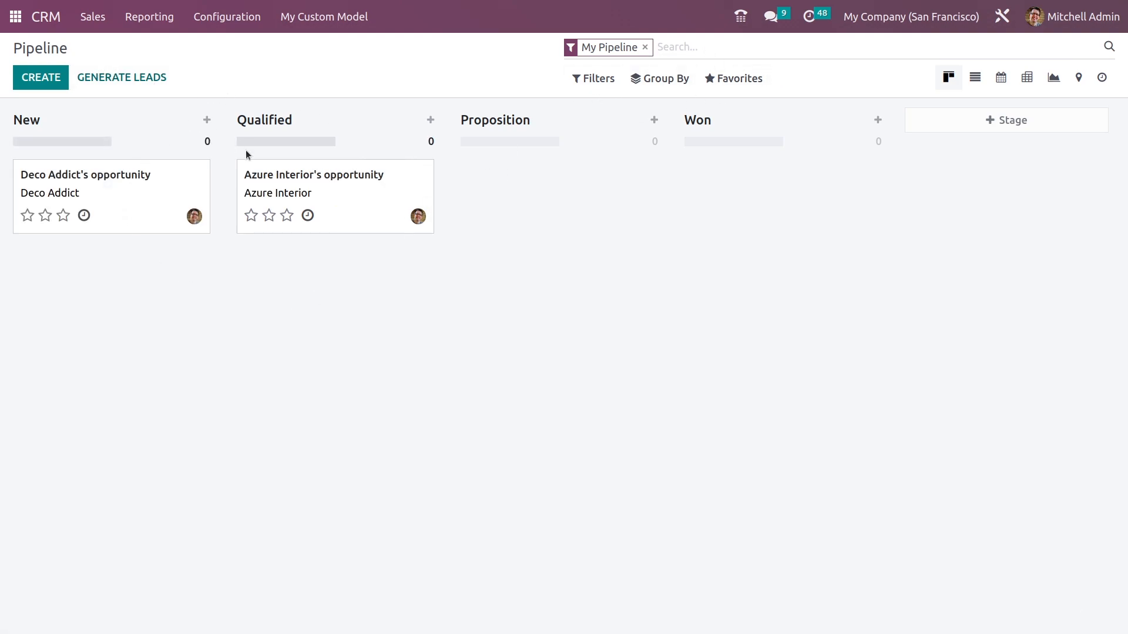
- Mark Deco Addict's opportunity as lost with the reason "Not enough stock"
{"action": "left_click", "coordinate": [108, 193]}
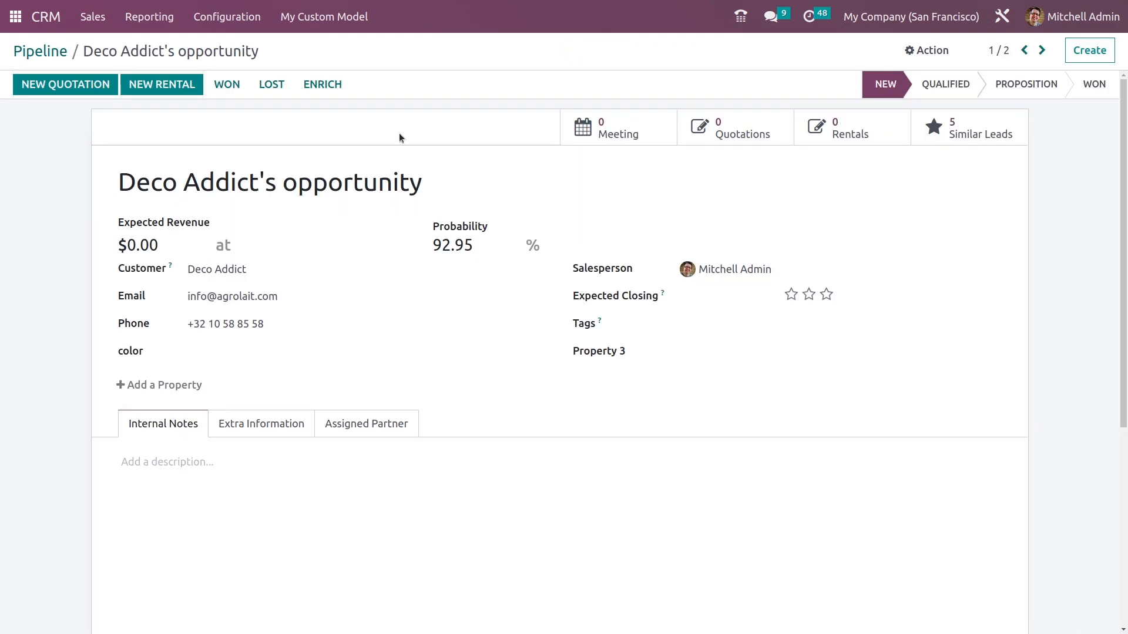
{"action": "left_click", "coordinate": [272, 84]}
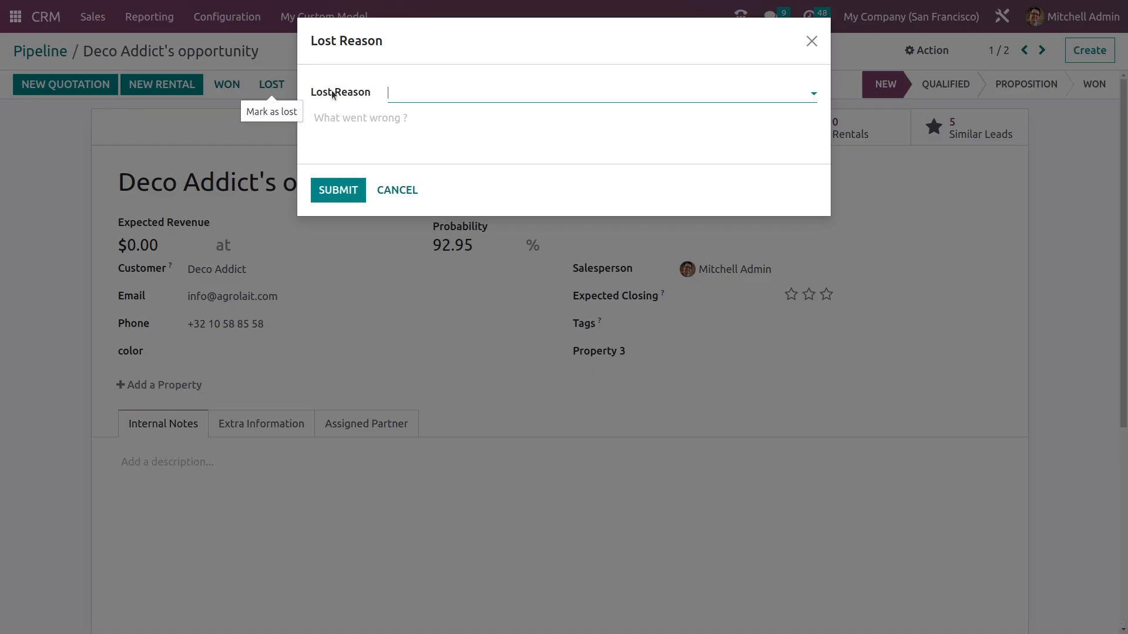
{"action": "left_click", "coordinate": [470, 92]}
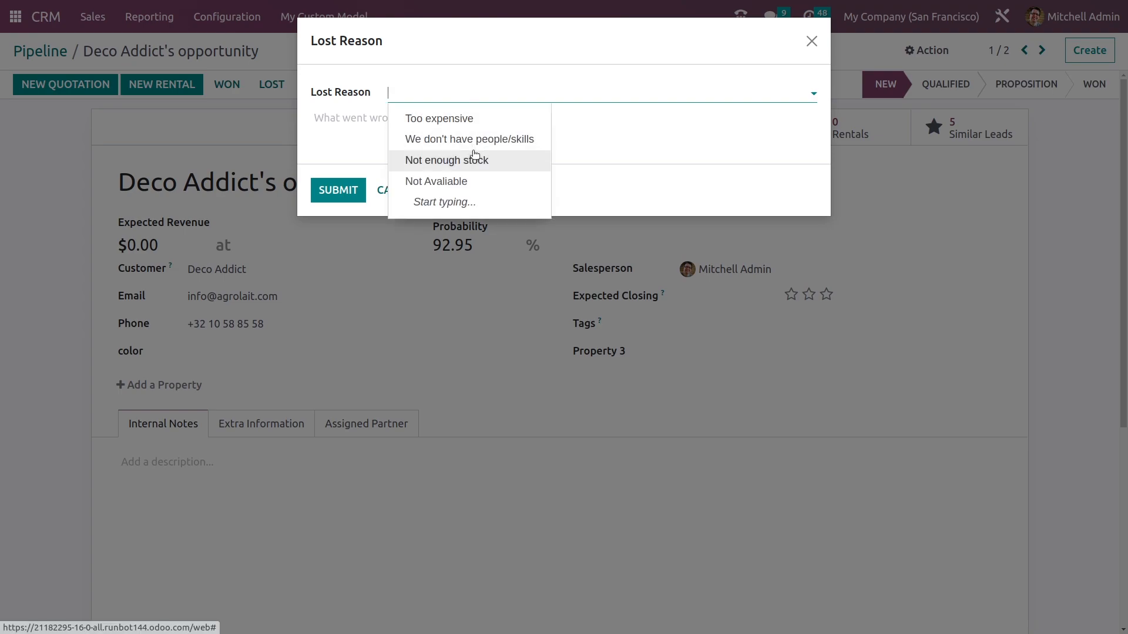
{"action": "left_click", "coordinate": [473, 158]}
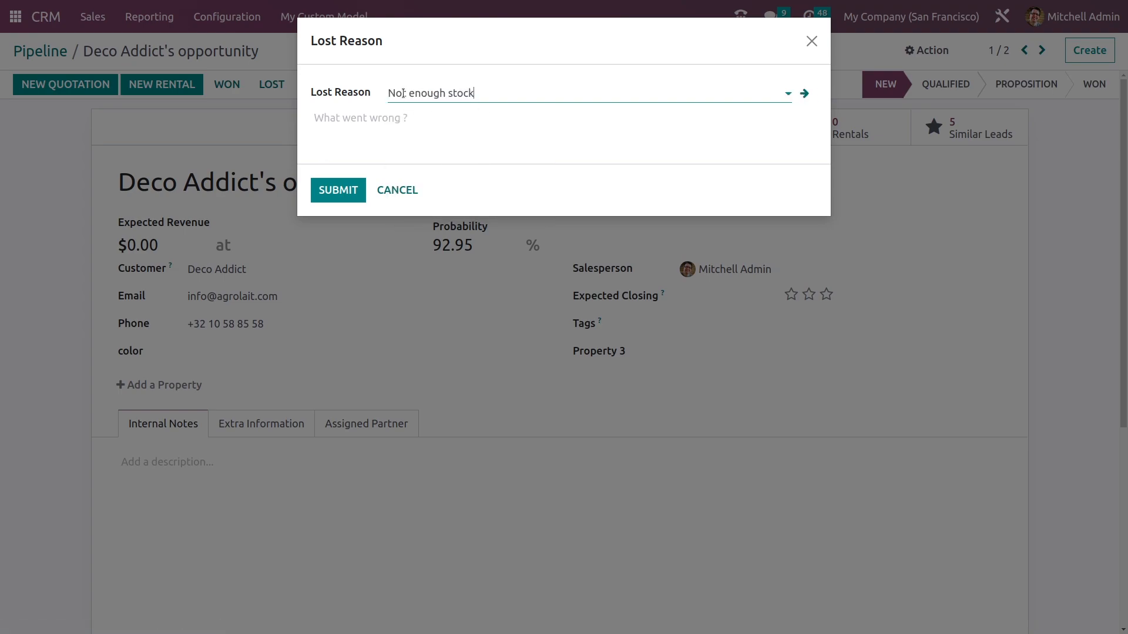
{"action": "left_click", "coordinate": [336, 191]}
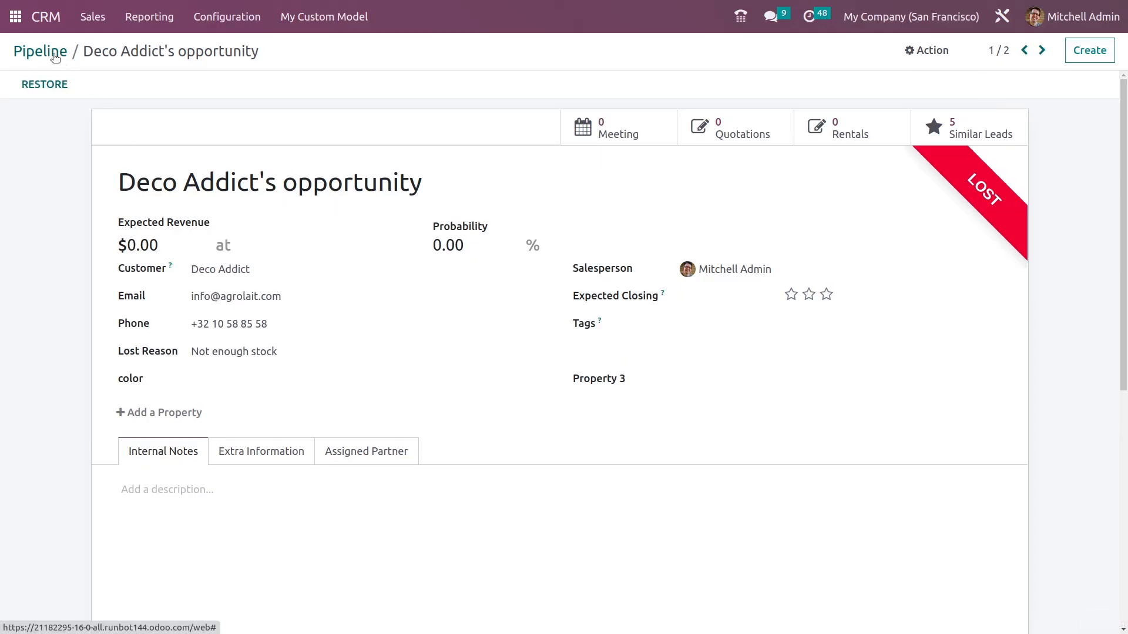
- Go back to the pipeline and apply the Lost filter
{"action": "left_click", "coordinate": [54, 57]}
{"action": "left_click", "coordinate": [596, 76]}
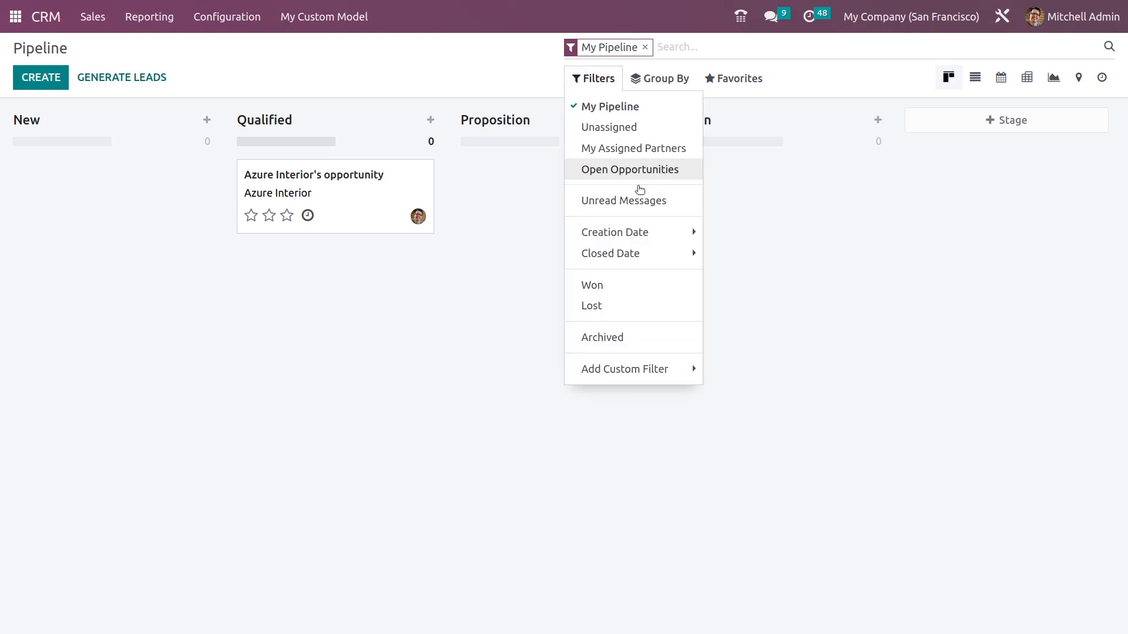
{"action": "left_click", "coordinate": [632, 307]}
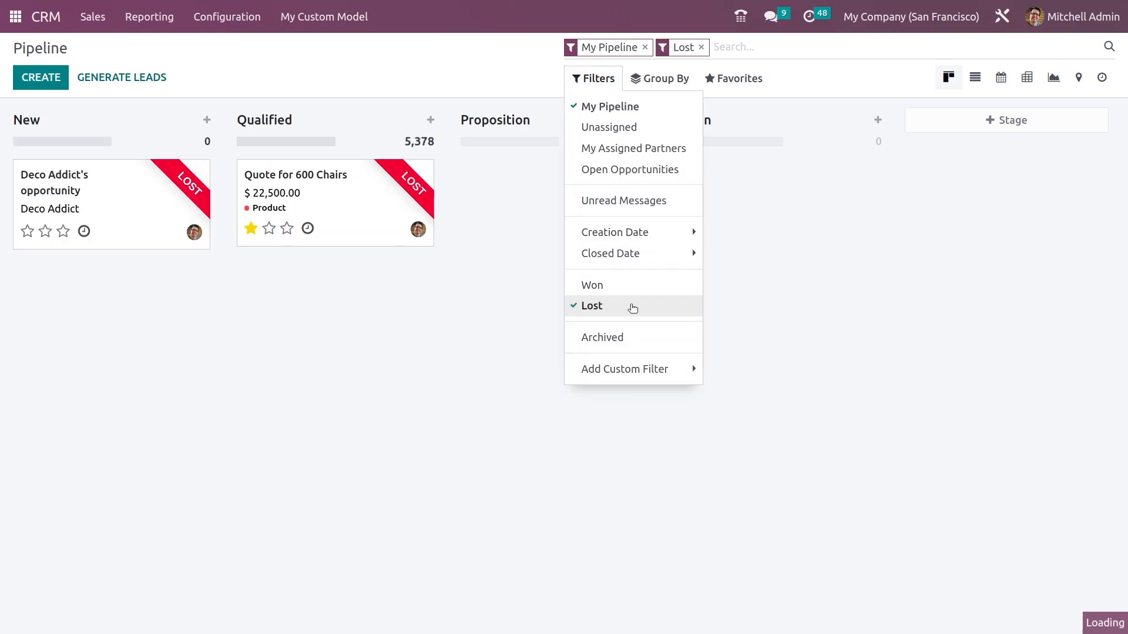
{"action": "left_click", "coordinate": [501, 257]}
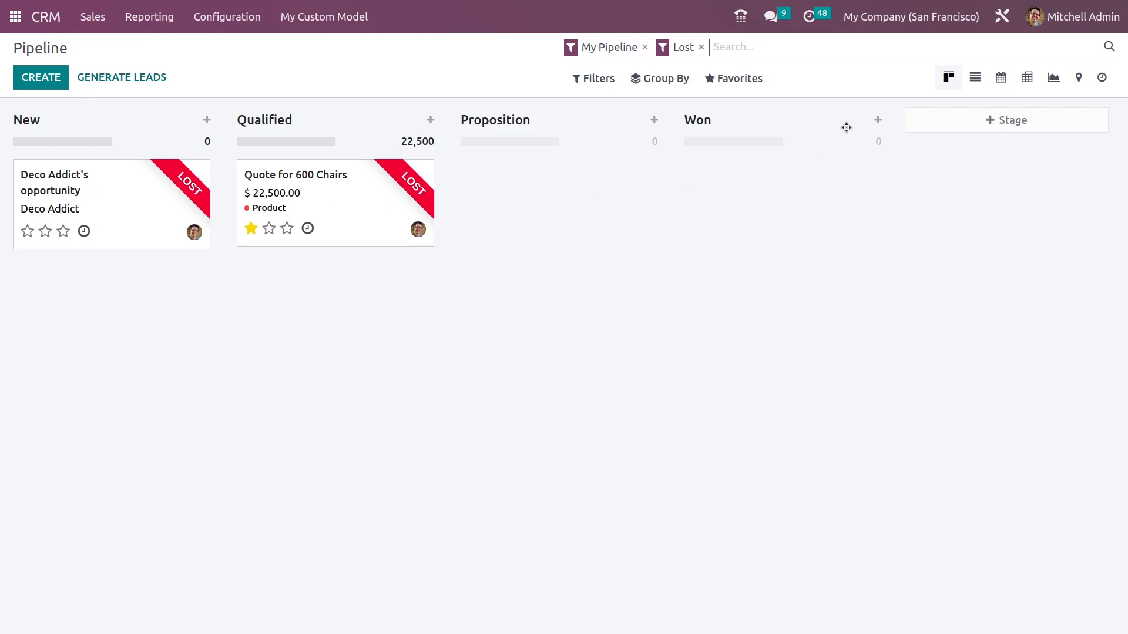
- Switch the pipeline to list view, unarchive all the lost opportunities together, and remove the Lost filter
{"action": "left_click", "coordinate": [974, 78]}
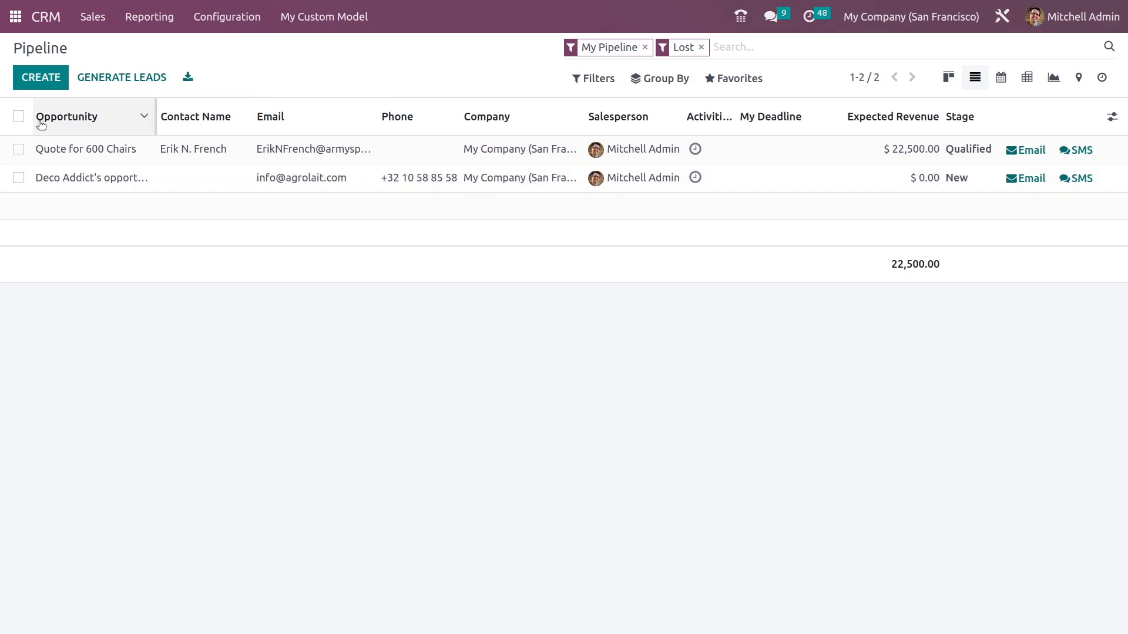
{"action": "left_click", "coordinate": [18, 117]}
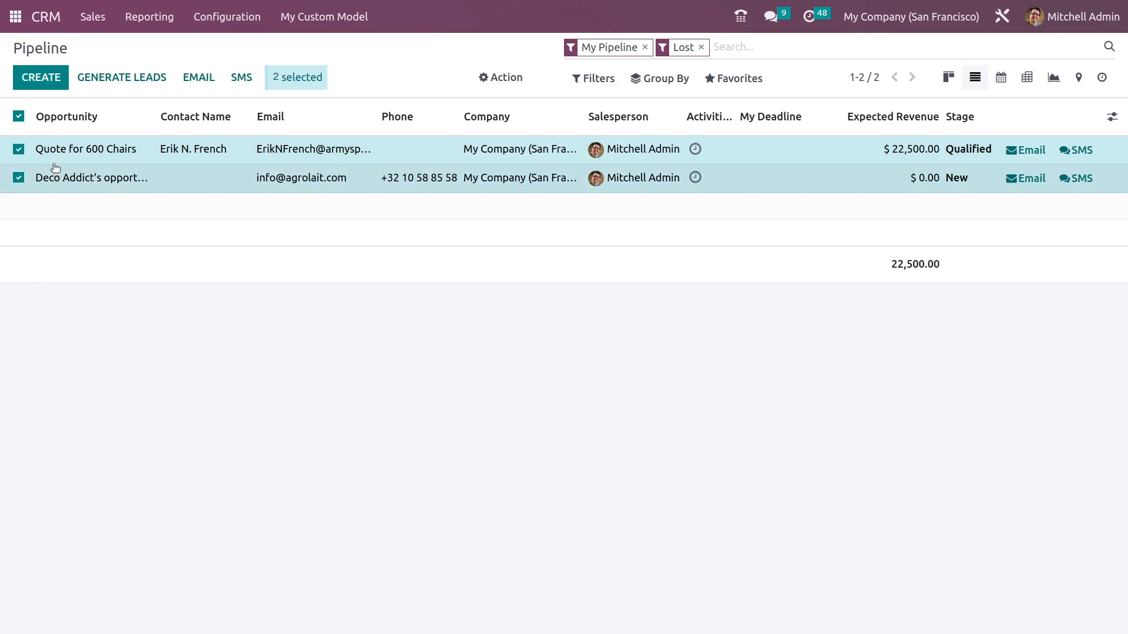
{"action": "left_click", "coordinate": [495, 89]}
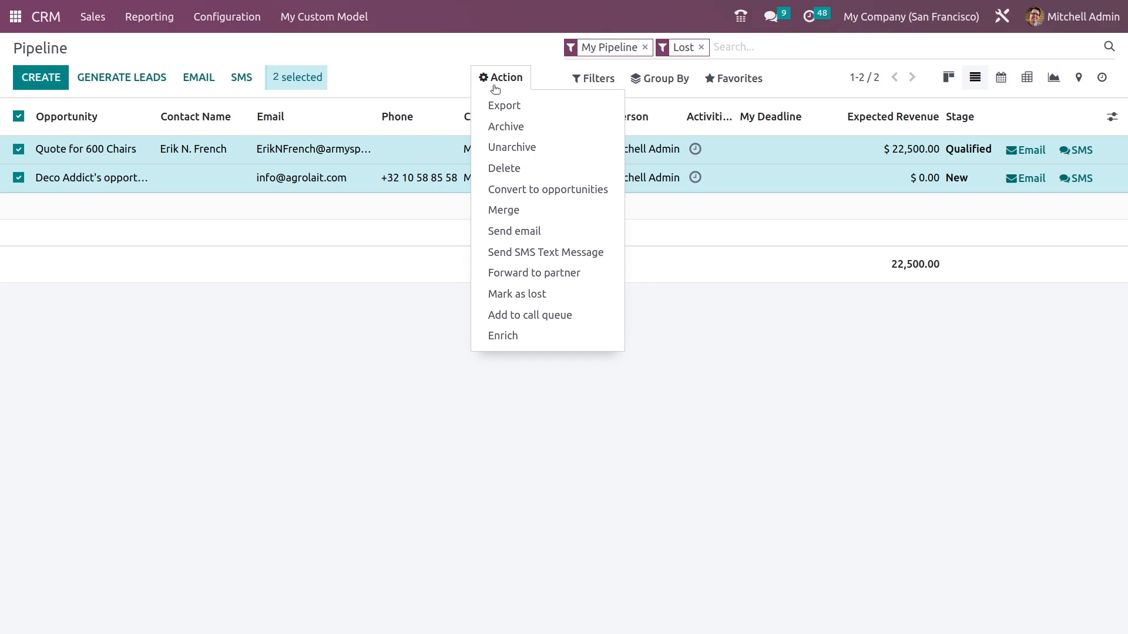
{"action": "left_click", "coordinate": [529, 146]}
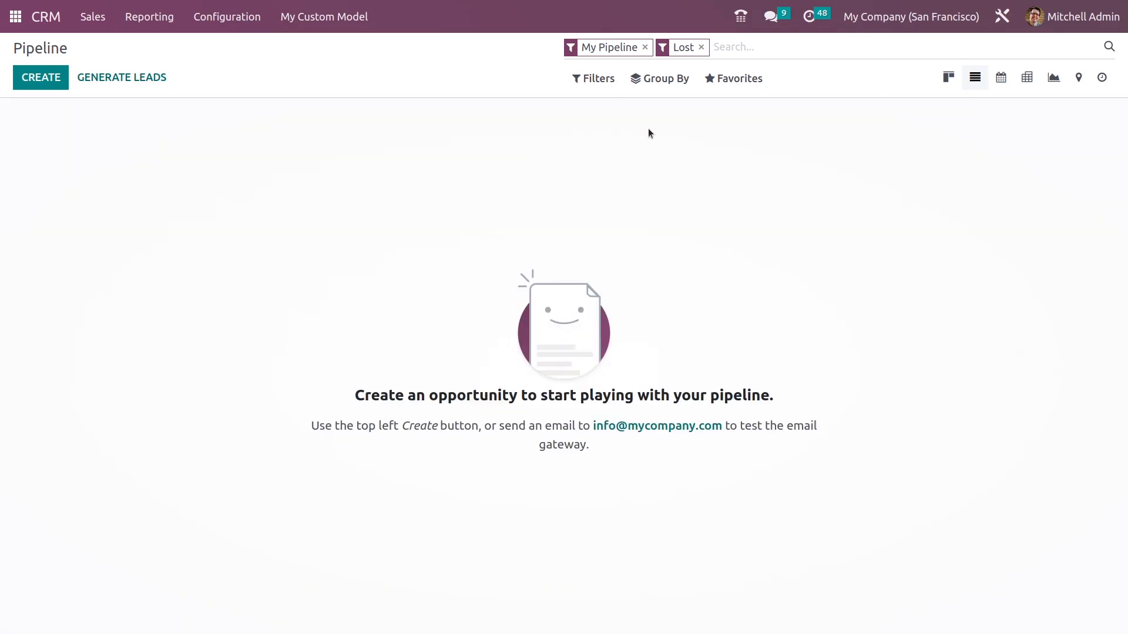
{"action": "left_click", "coordinate": [701, 48]}
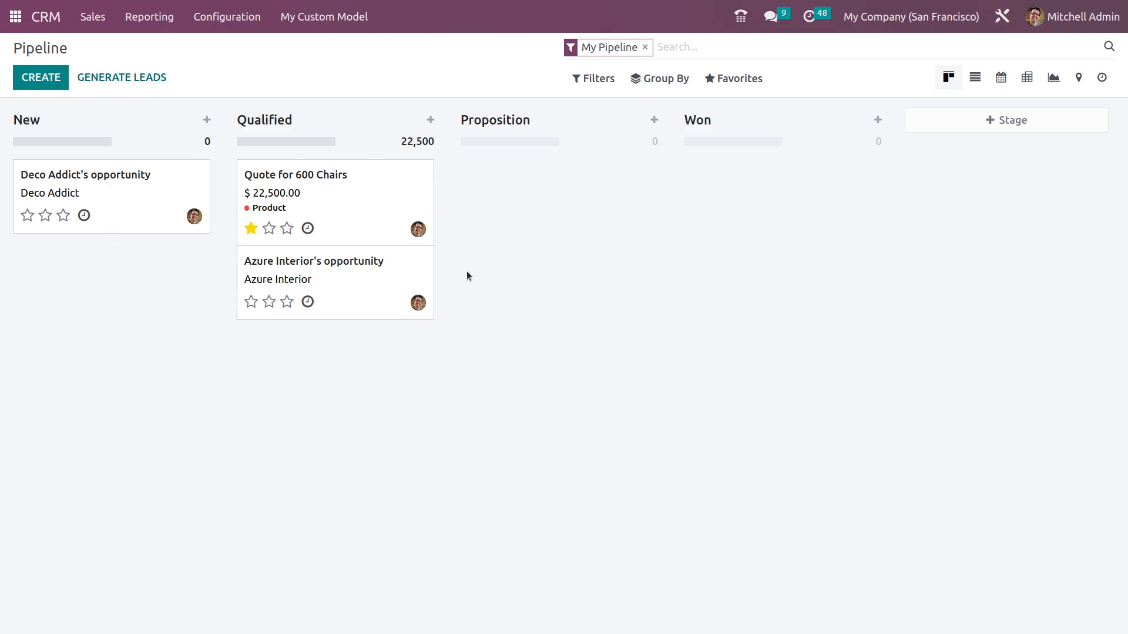
- Open the list of configured lost reasons for the pipeline
{"action": "left_click", "coordinate": [217, 30]}
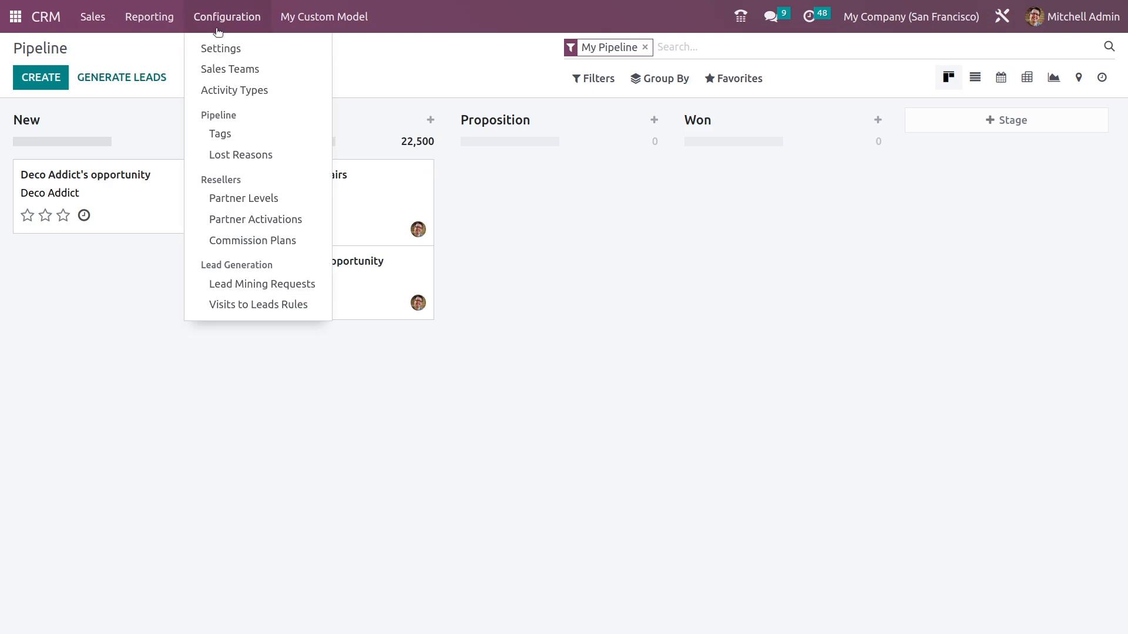
{"action": "left_click", "coordinate": [270, 159]}
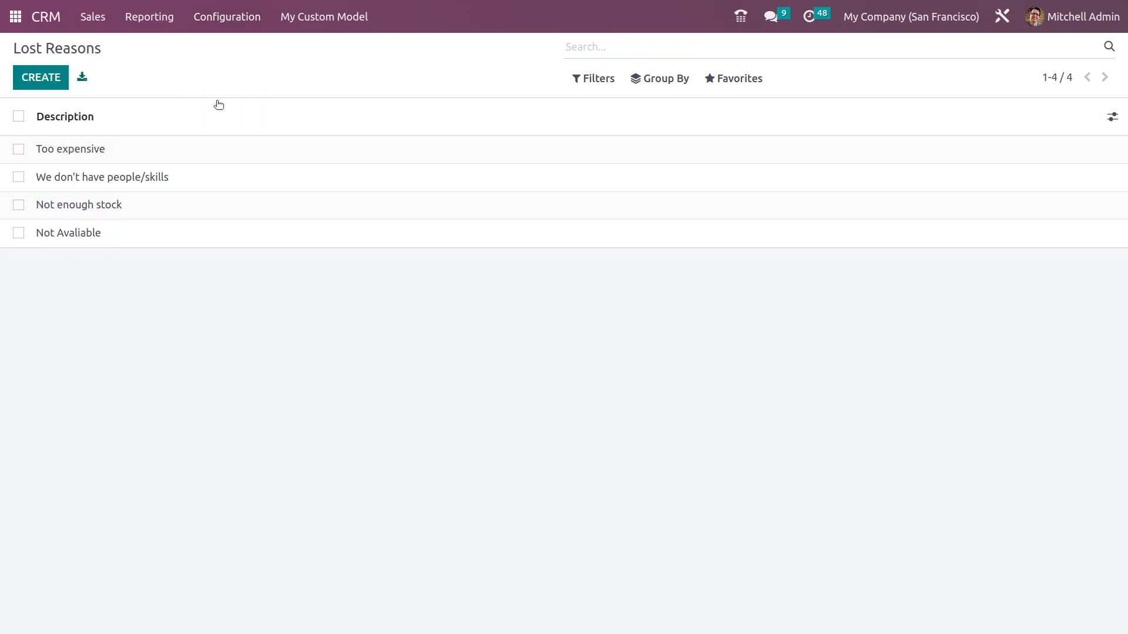
- Start a new lost reason entry and abandon it without entering a description
{"action": "left_click", "coordinate": [30, 76]}
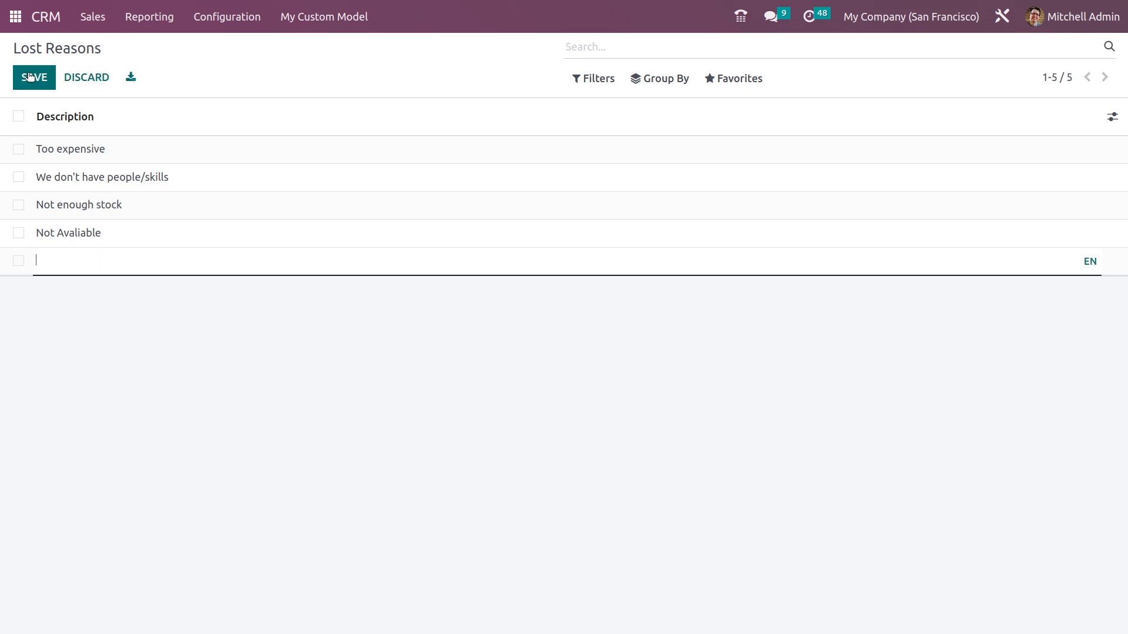
{"action": "left_click", "coordinate": [134, 318]}
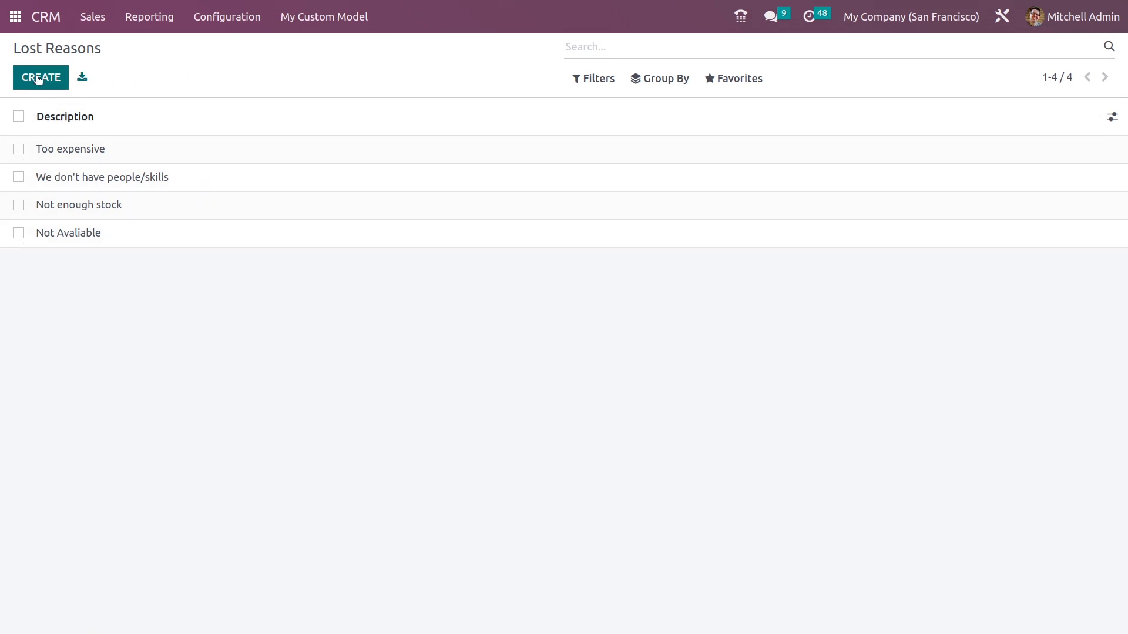
- Return to the pipeline and mark Deco Addict's opportunity as lost with the reason "We don't have people/skills"
{"action": "left_click", "coordinate": [44, 17]}
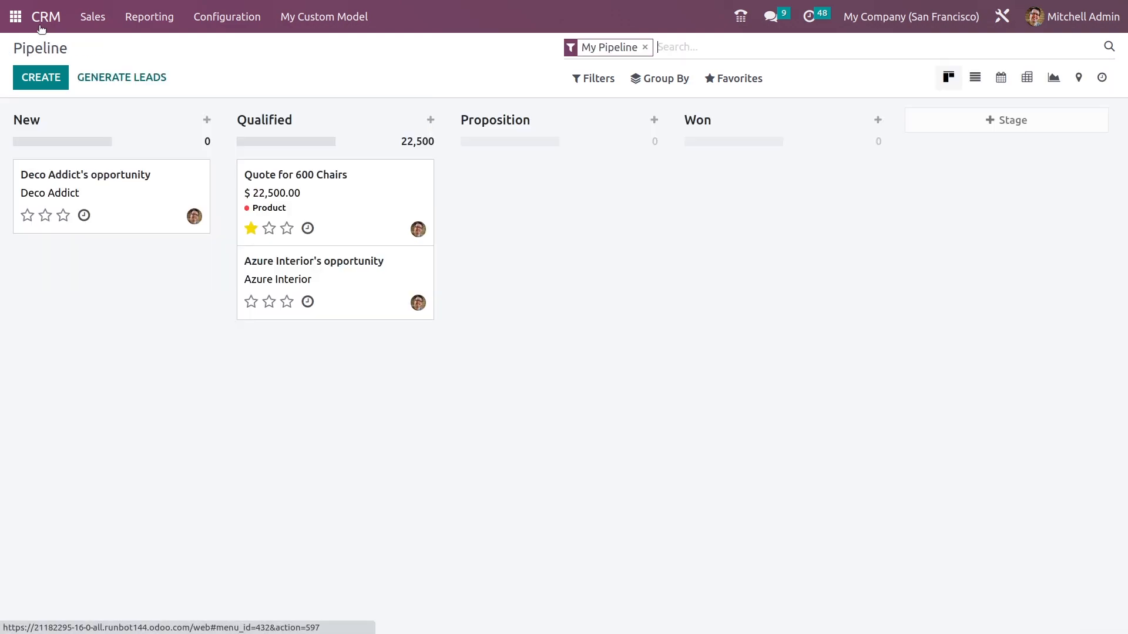
{"action": "left_click", "coordinate": [139, 209]}
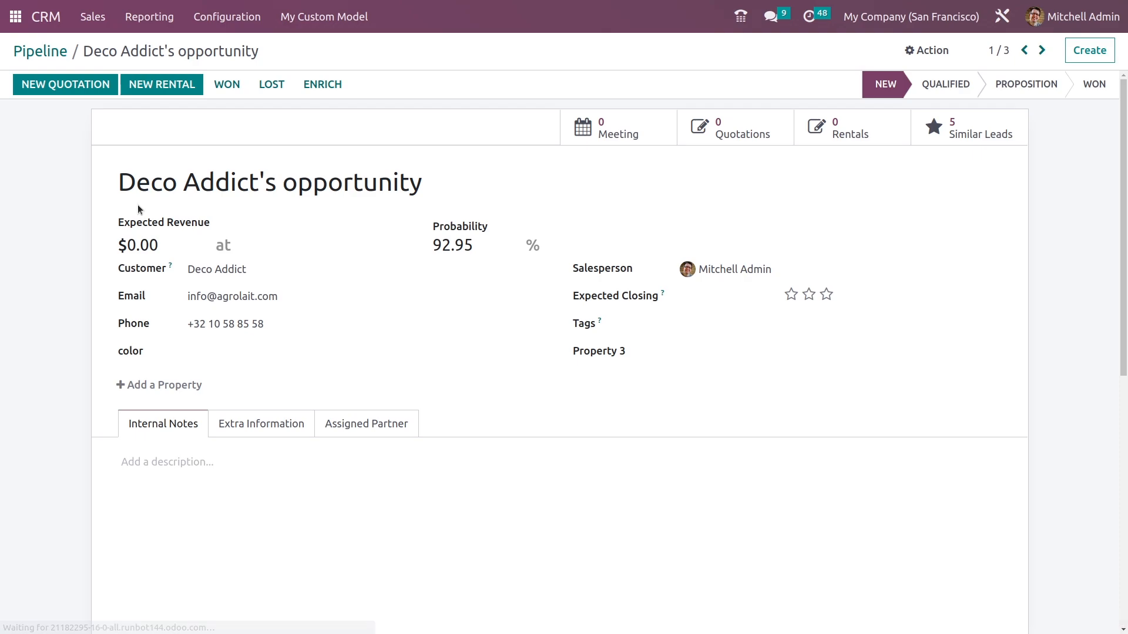
{"action": "left_click", "coordinate": [283, 89]}
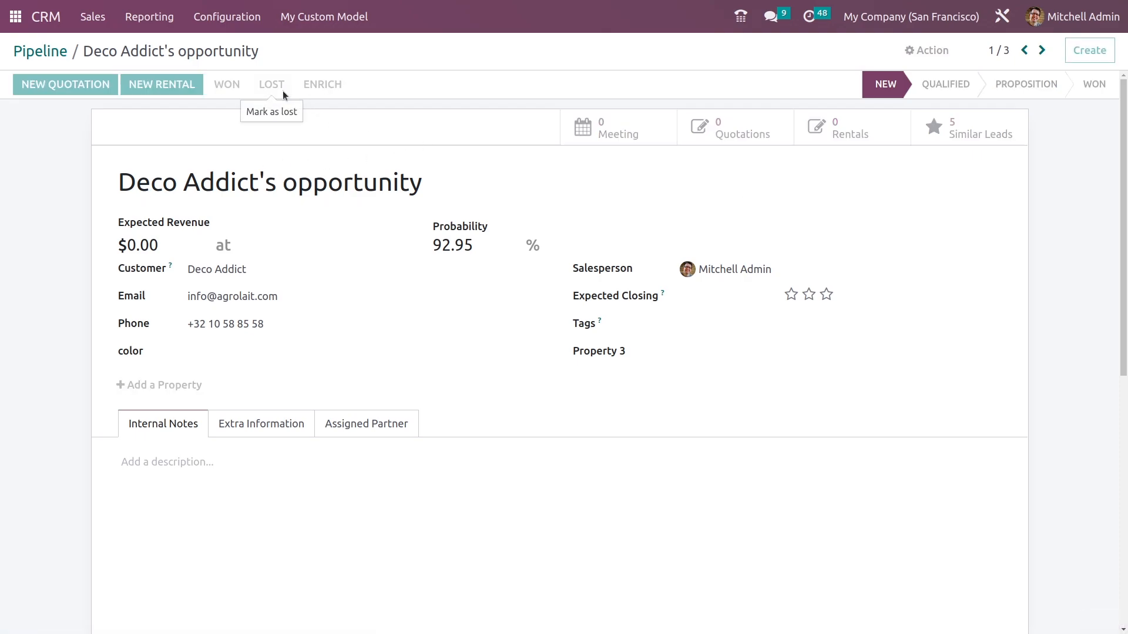
{"action": "left_click", "coordinate": [431, 93]}
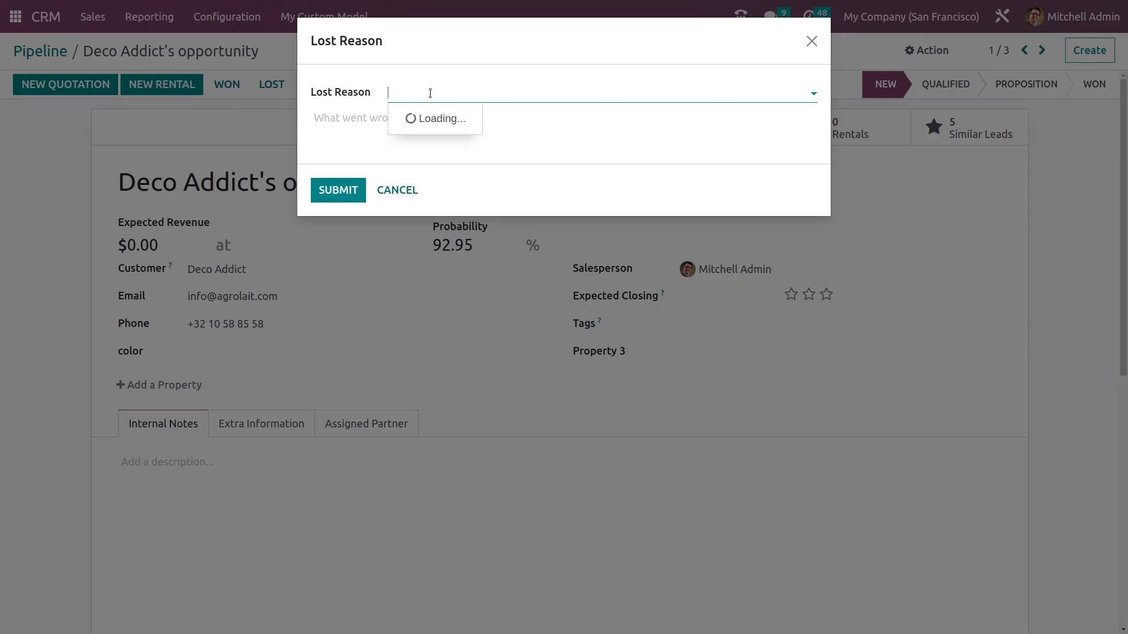
{"action": "left_click", "coordinate": [472, 151]}
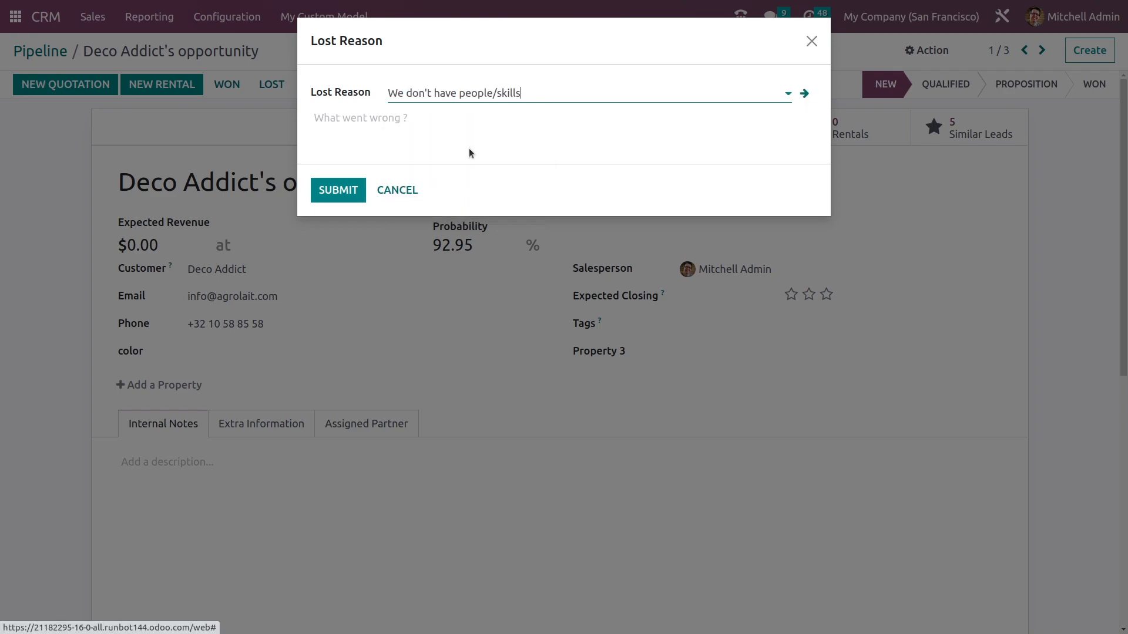
{"action": "left_click", "coordinate": [342, 191]}
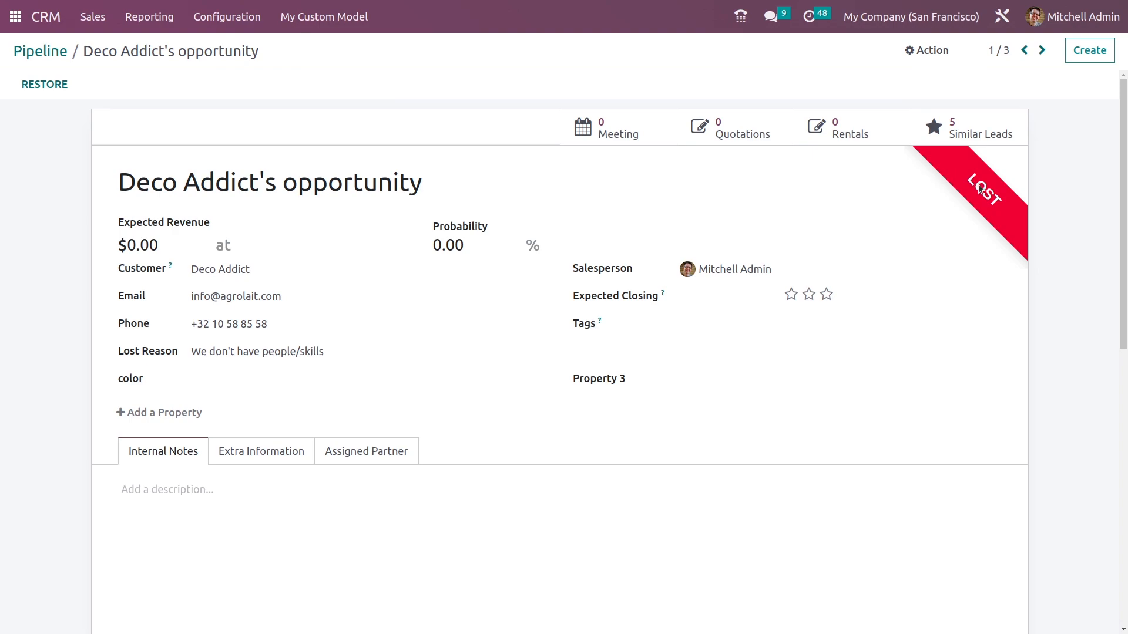
- Go back to the pipeline, group it by Lost Reason, and expand the None group
{"action": "left_click", "coordinate": [41, 57]}
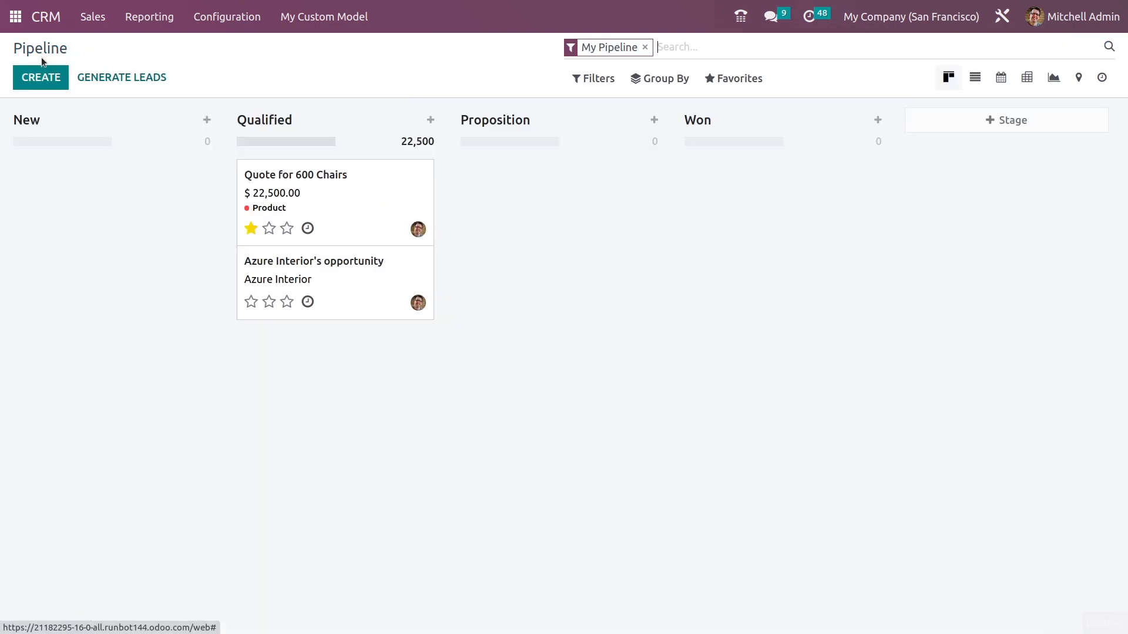
{"action": "left_click", "coordinate": [664, 87]}
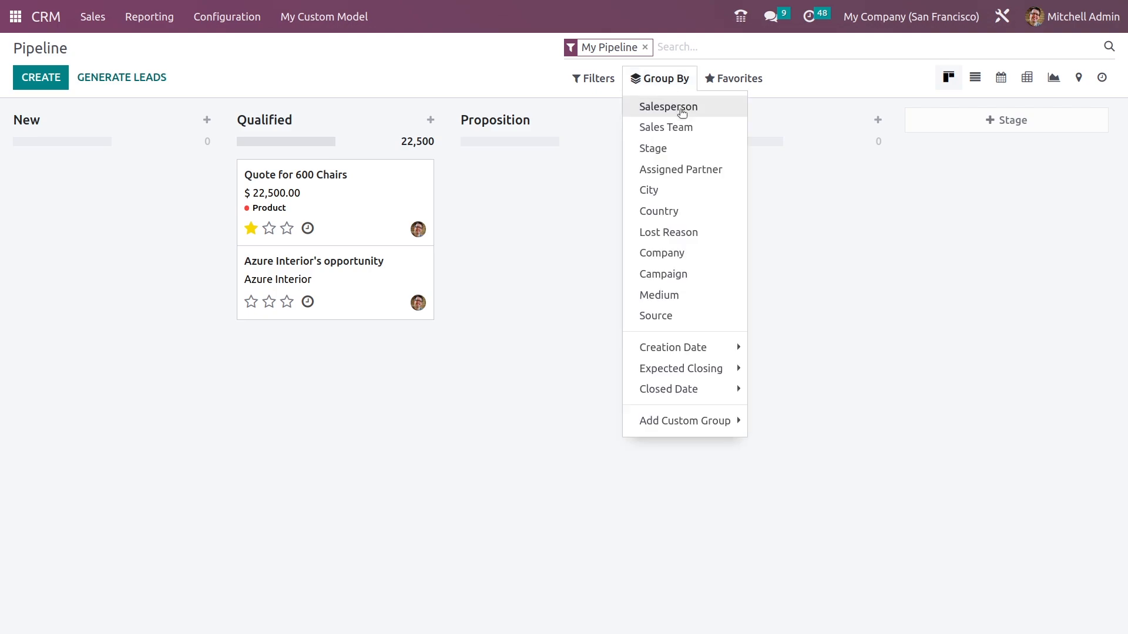
{"action": "left_click", "coordinate": [705, 235]}
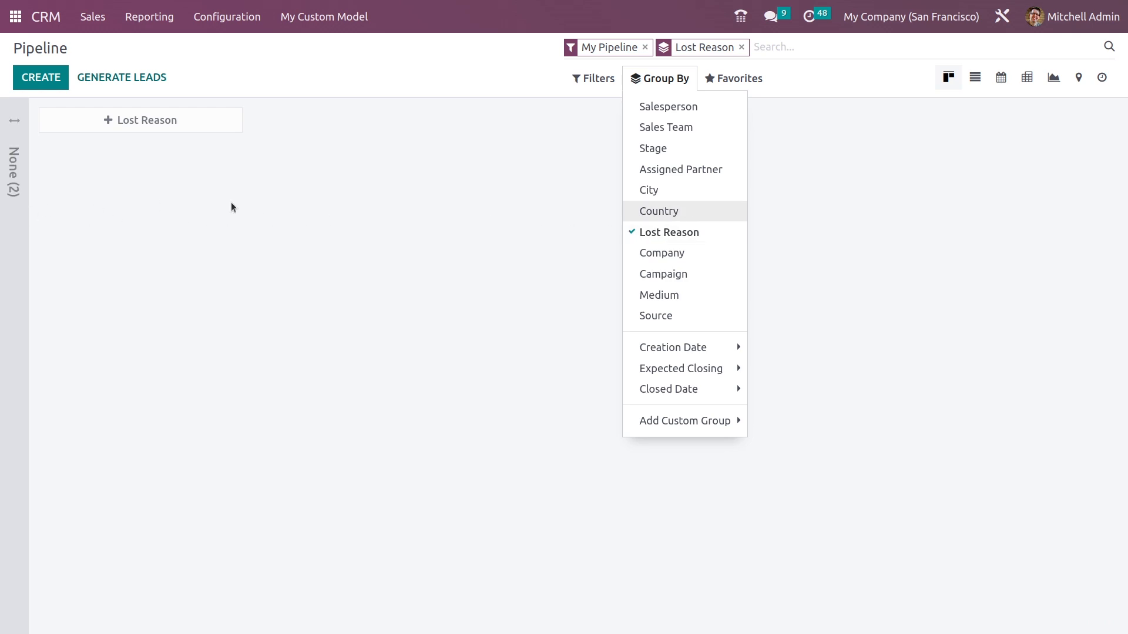
{"action": "left_click", "coordinate": [320, 219]}
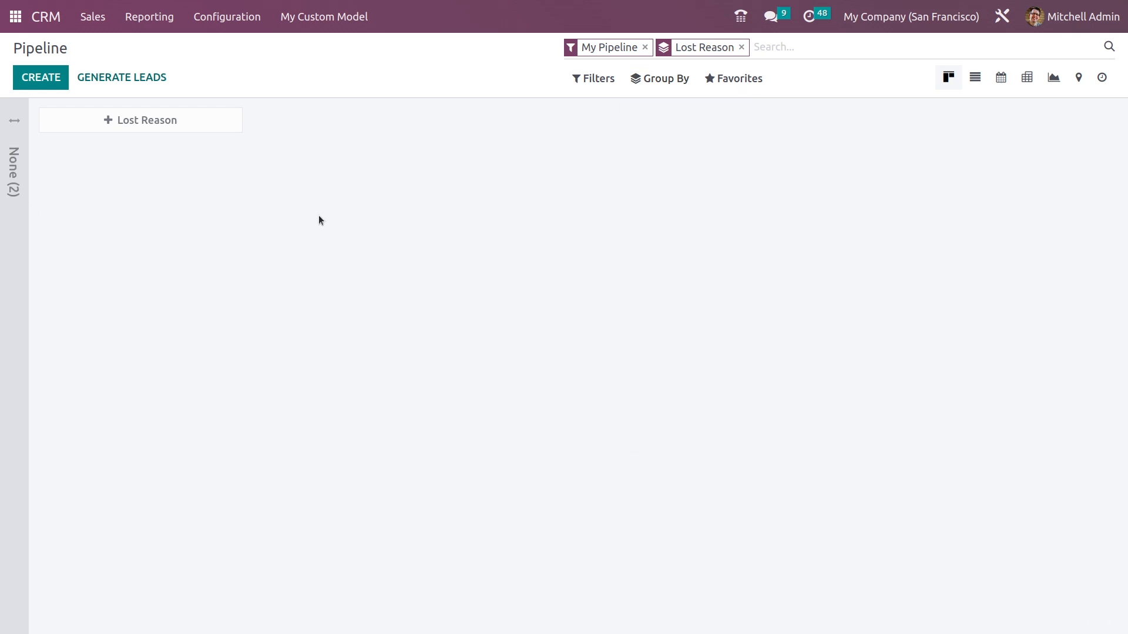
{"action": "left_click", "coordinate": [18, 169]}
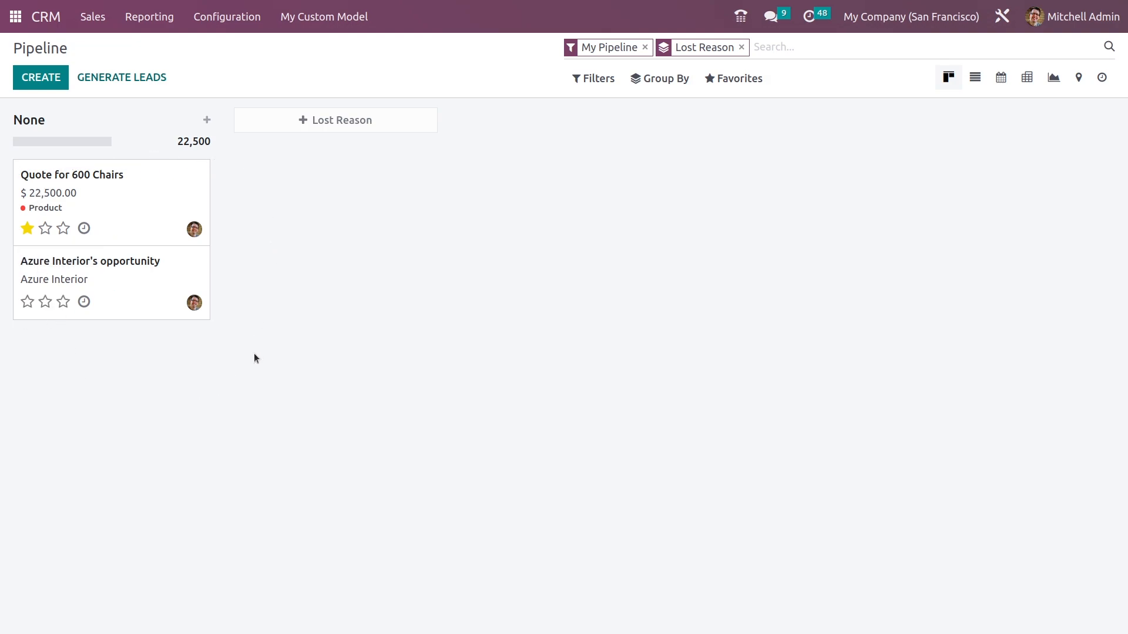
- Mark the Quote for 600 Chairs opportunity as won and return to the pipeline
{"action": "left_click", "coordinate": [127, 201]}
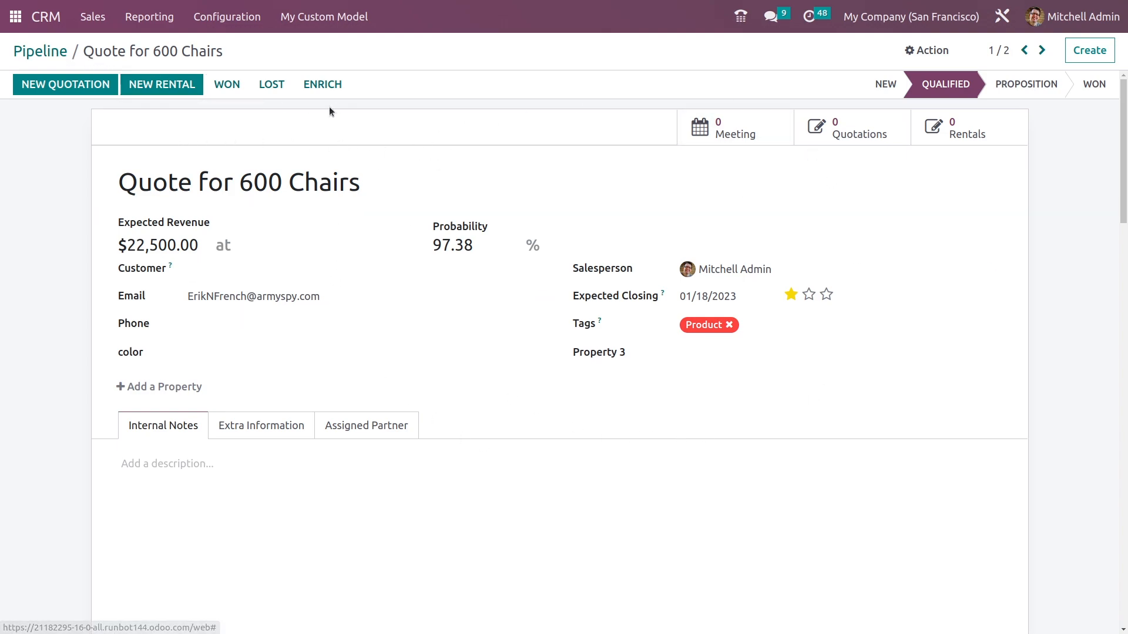
{"action": "left_click", "coordinate": [227, 86]}
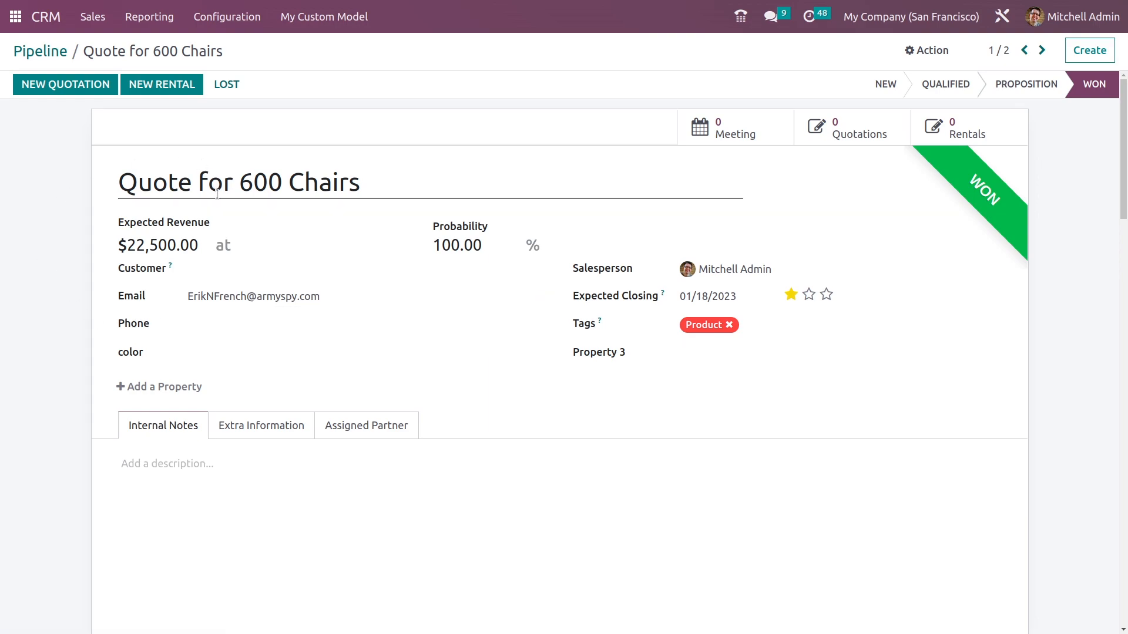
{"action": "left_click", "coordinate": [37, 53]}
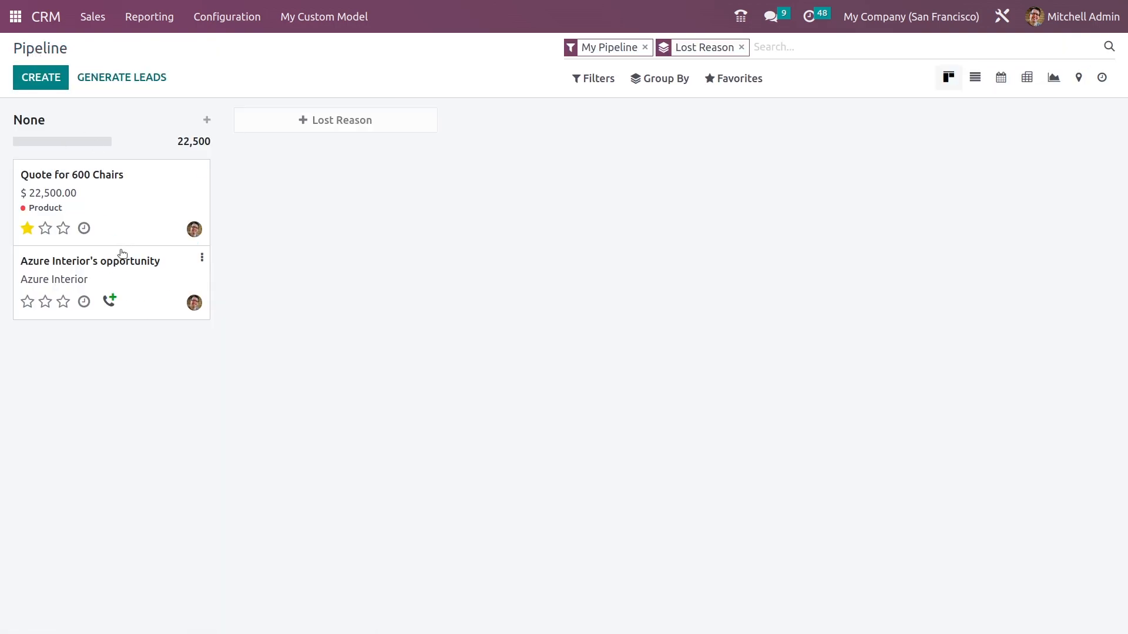
- Mark Azure Interior's opportunity as won, and remove the Lost Reason grouping from the pipeline
{"action": "left_click", "coordinate": [124, 280]}
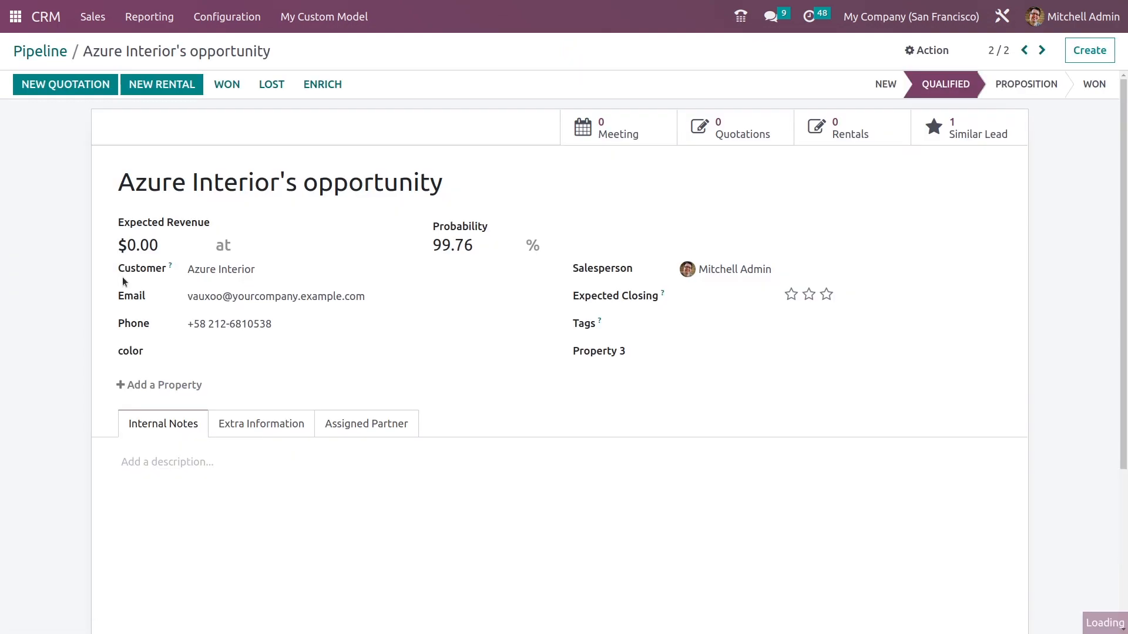
{"action": "left_click", "coordinate": [244, 92]}
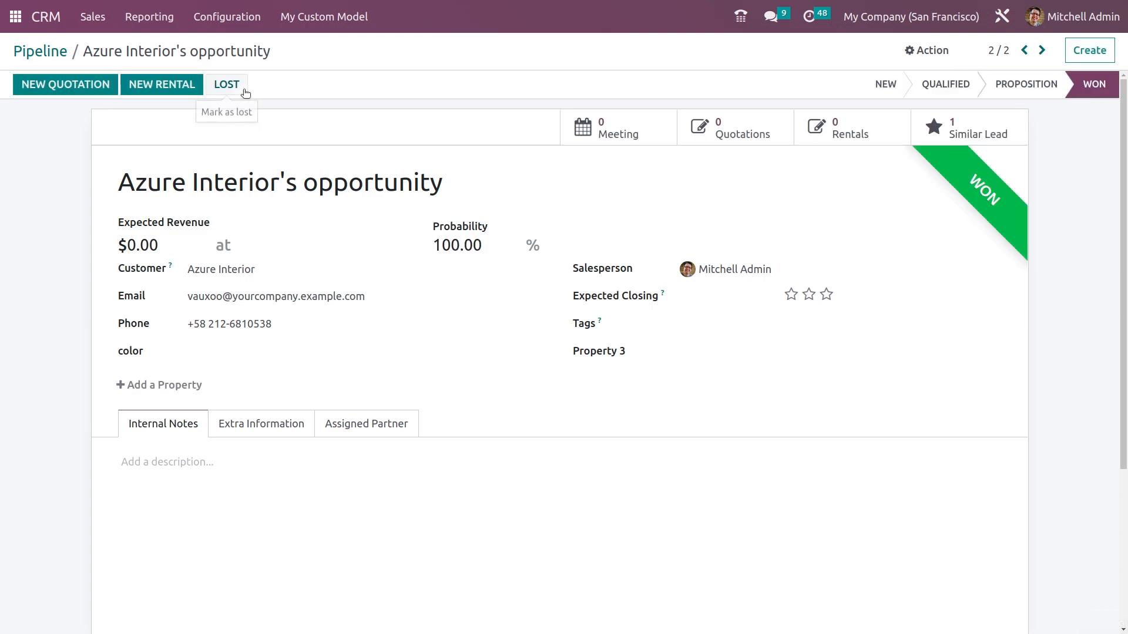
{"action": "left_click", "coordinate": [35, 60]}
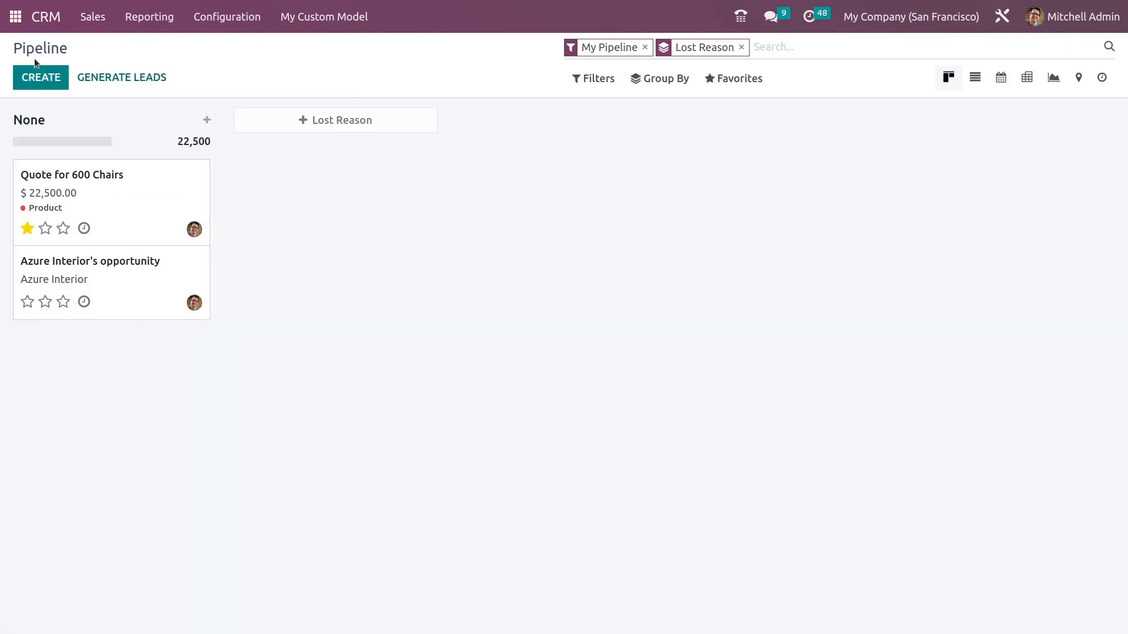
{"action": "left_click", "coordinate": [746, 45]}
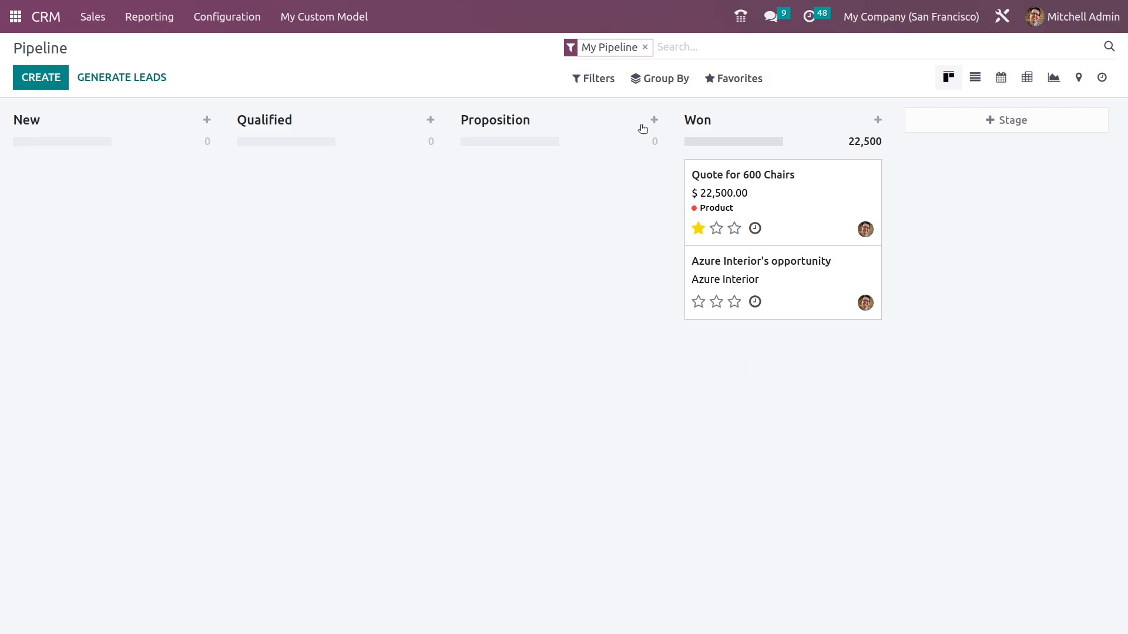
- Mark the won Quote for 600 Chairs opportunity as lost with the reason "We don't have people/skills"
{"action": "left_click", "coordinate": [802, 198]}
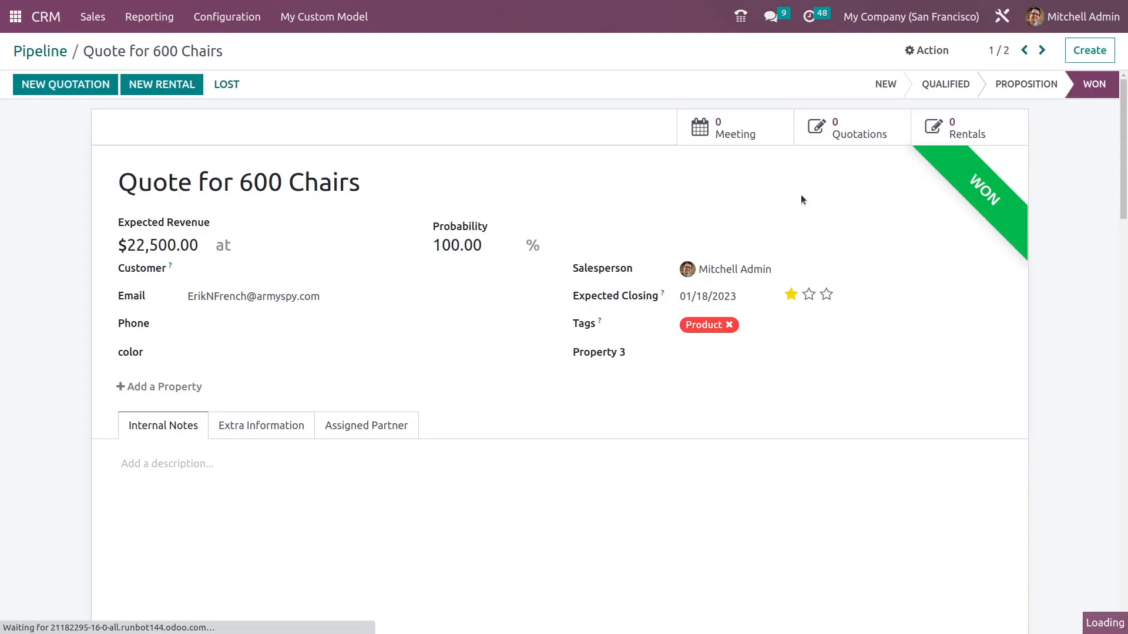
{"action": "left_click", "coordinate": [228, 87]}
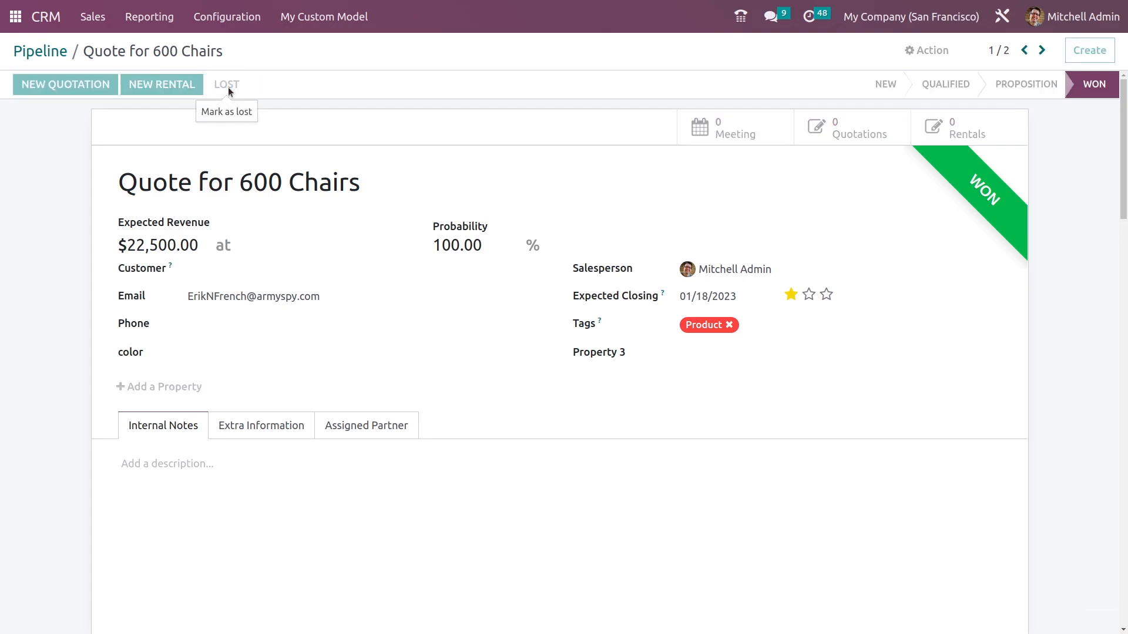
{"action": "left_click", "coordinate": [496, 87]}
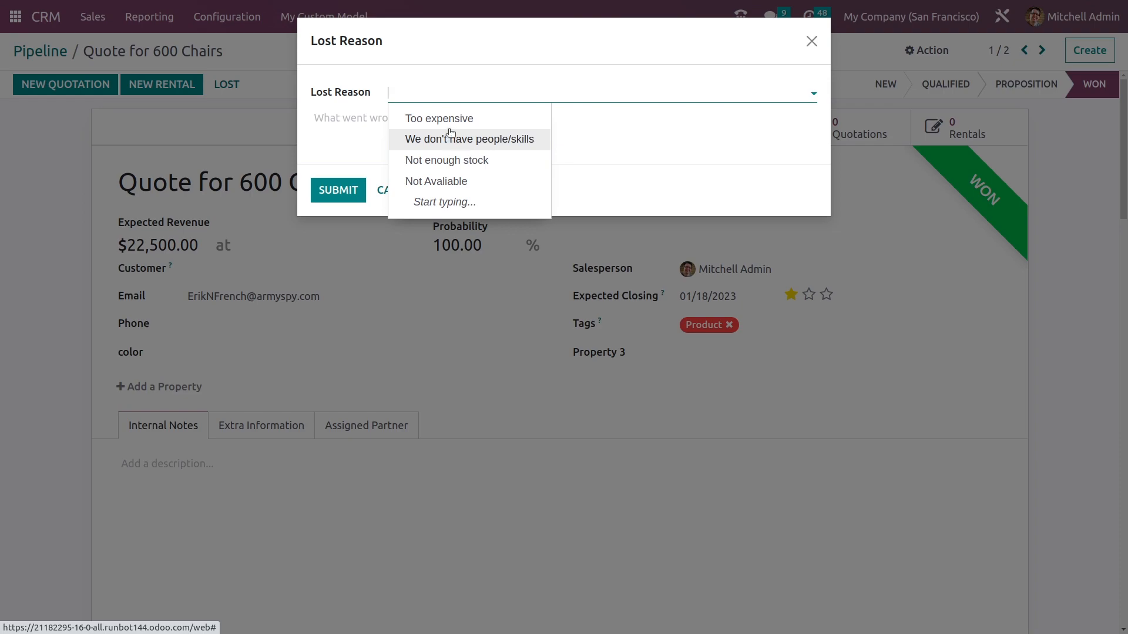
{"action": "left_click", "coordinate": [453, 139]}
{"action": "left_click", "coordinate": [326, 199]}
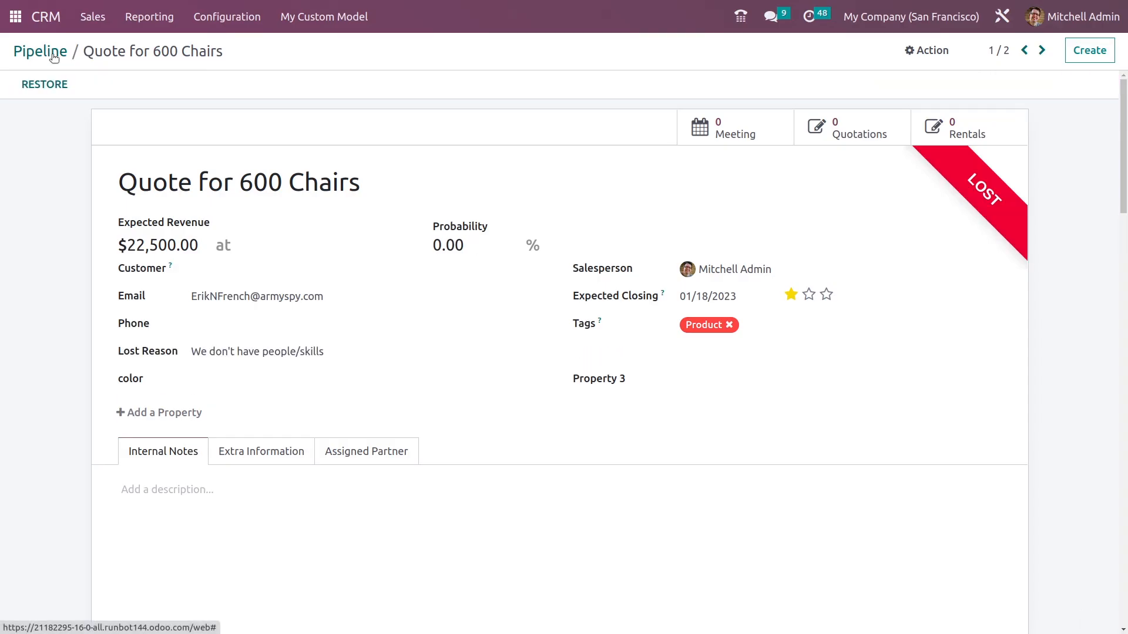
- Return to the pipeline and filter it to show the lost opportunities
{"action": "left_click", "coordinate": [53, 57]}
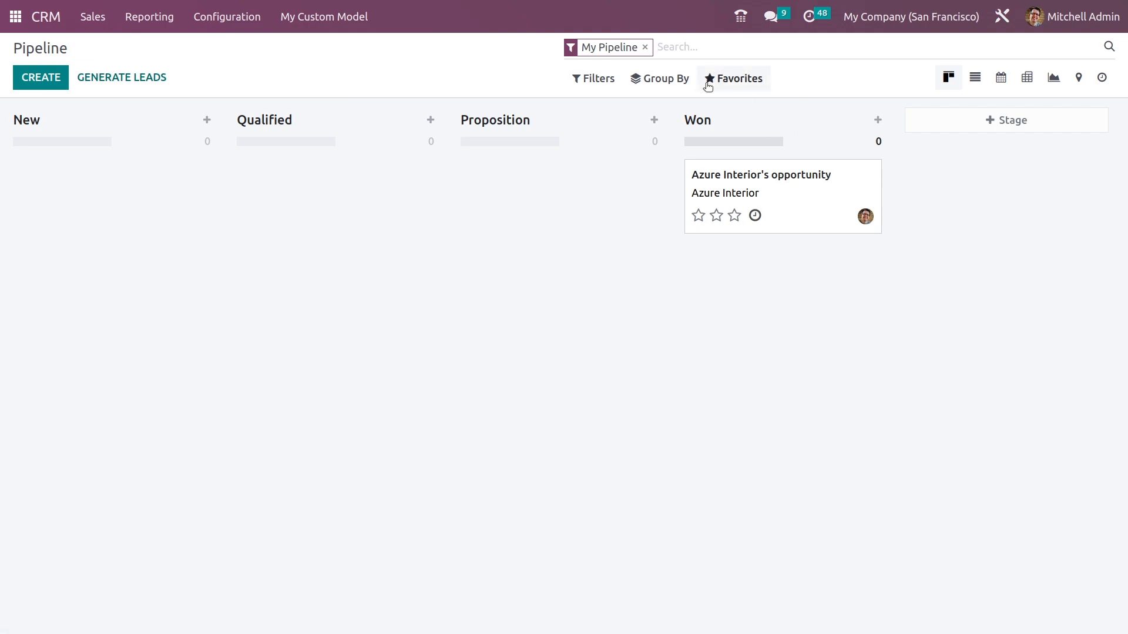
{"action": "left_click", "coordinate": [599, 78]}
{"action": "left_click", "coordinate": [638, 307]}
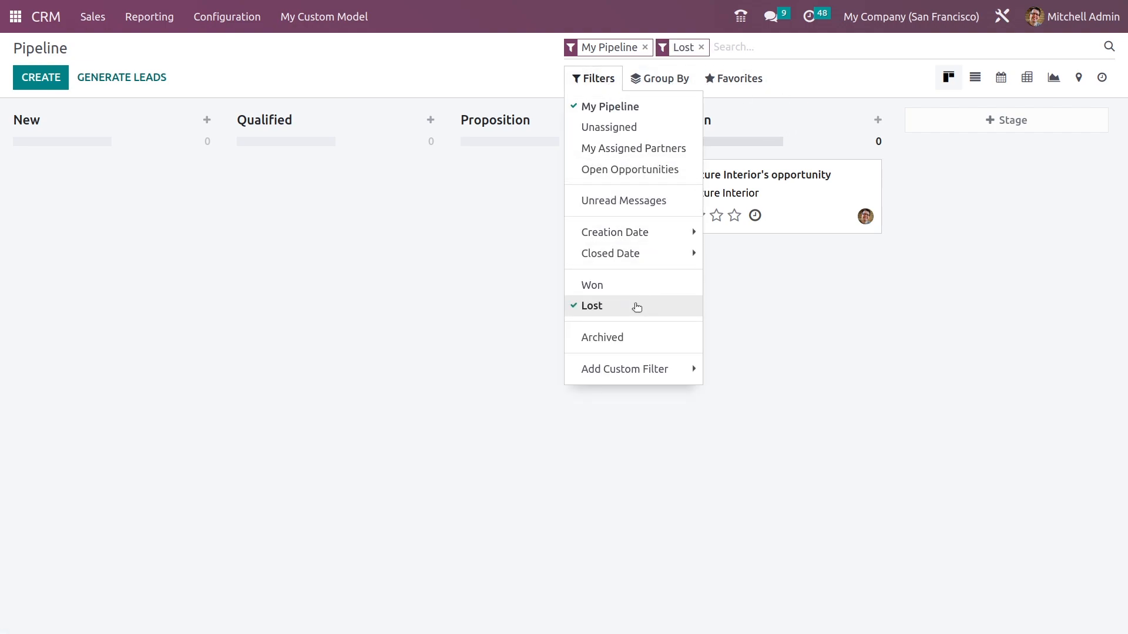
{"action": "left_click", "coordinate": [372, 259]}
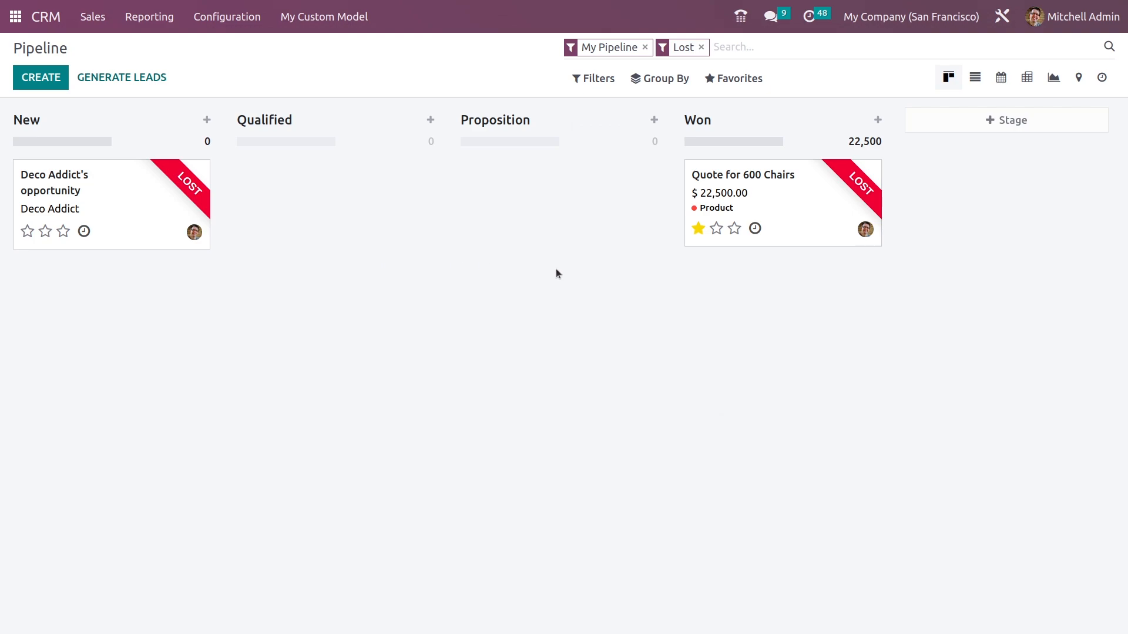
- Schedule a To Do activity with the summary "feeback" on Deco Addict's lost opportunity
{"action": "left_click", "coordinate": [85, 231]}
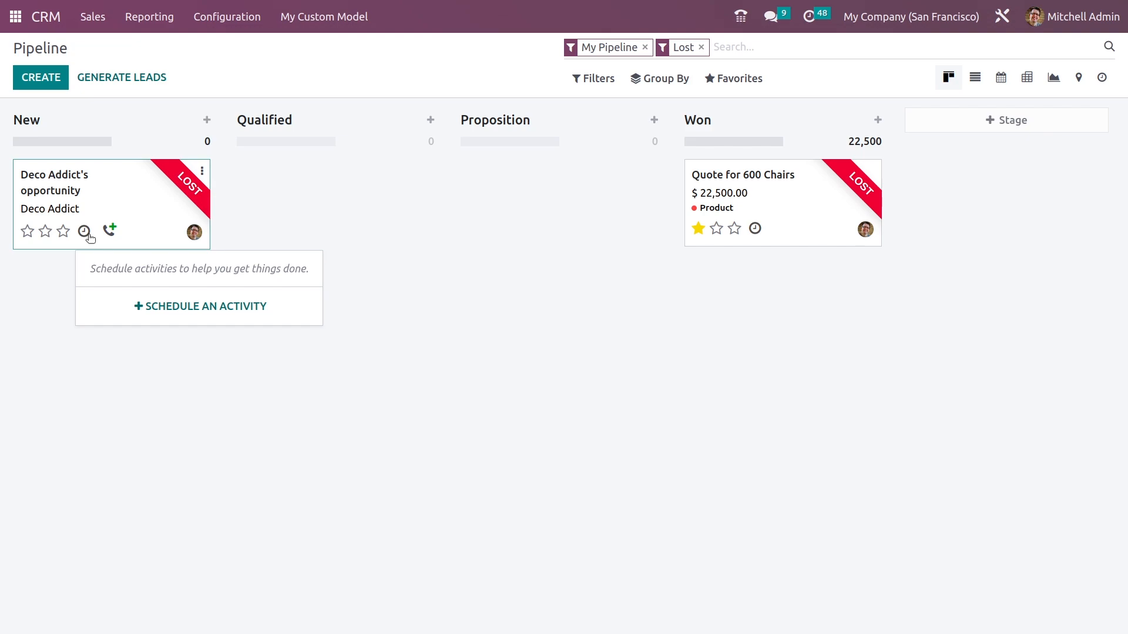
{"action": "left_click", "coordinate": [204, 310]}
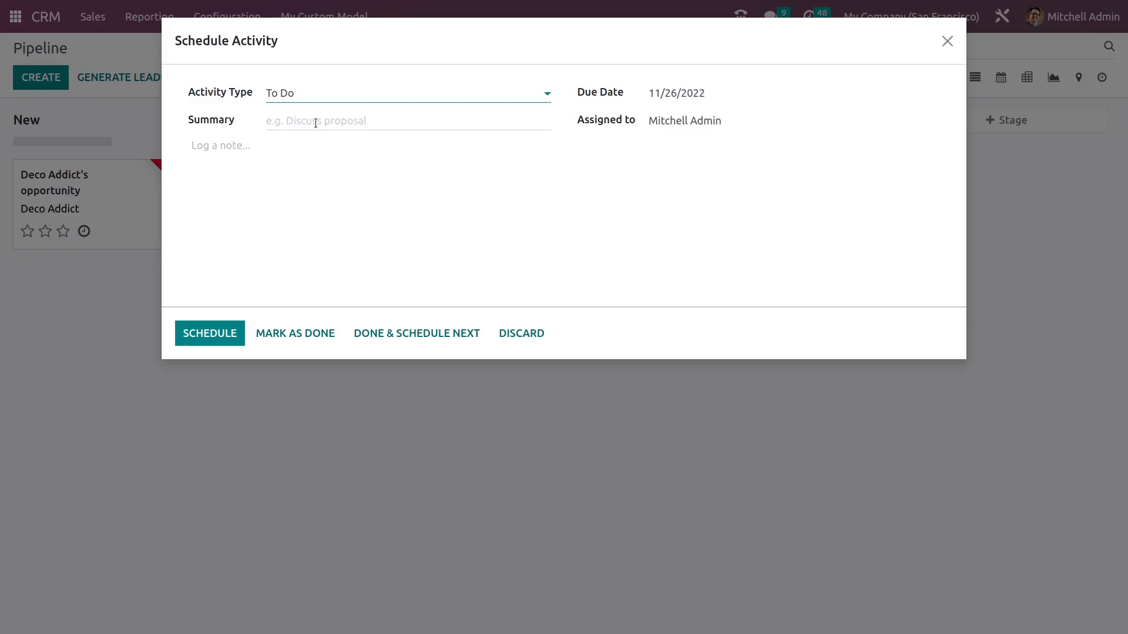
{"action": "left_click", "coordinate": [315, 121]}
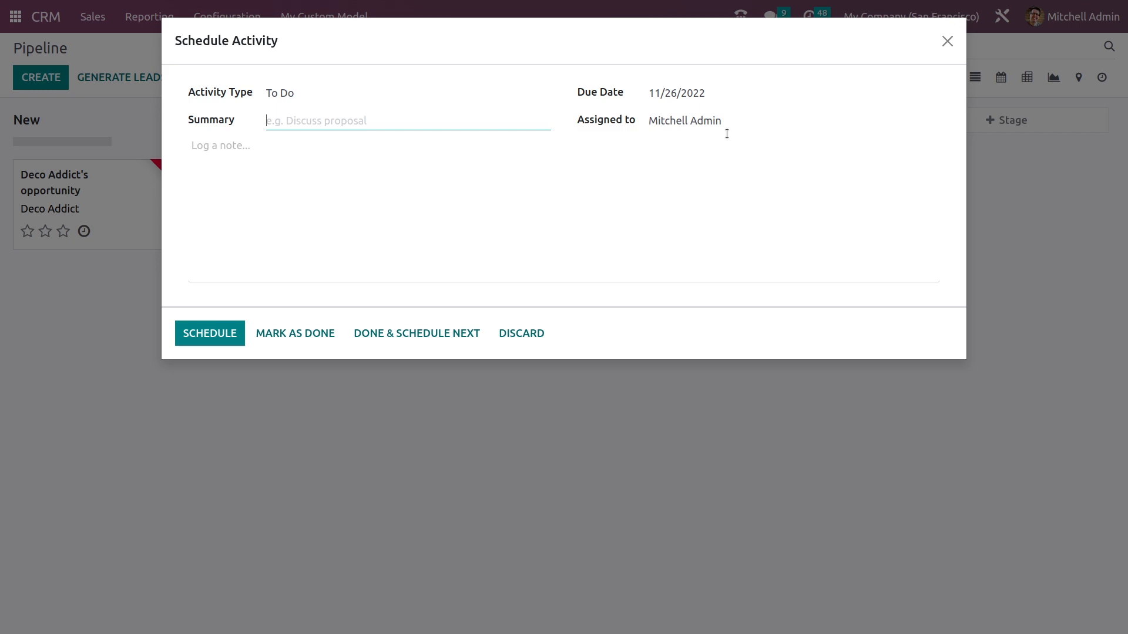
{"action": "type", "text": "feeback"}
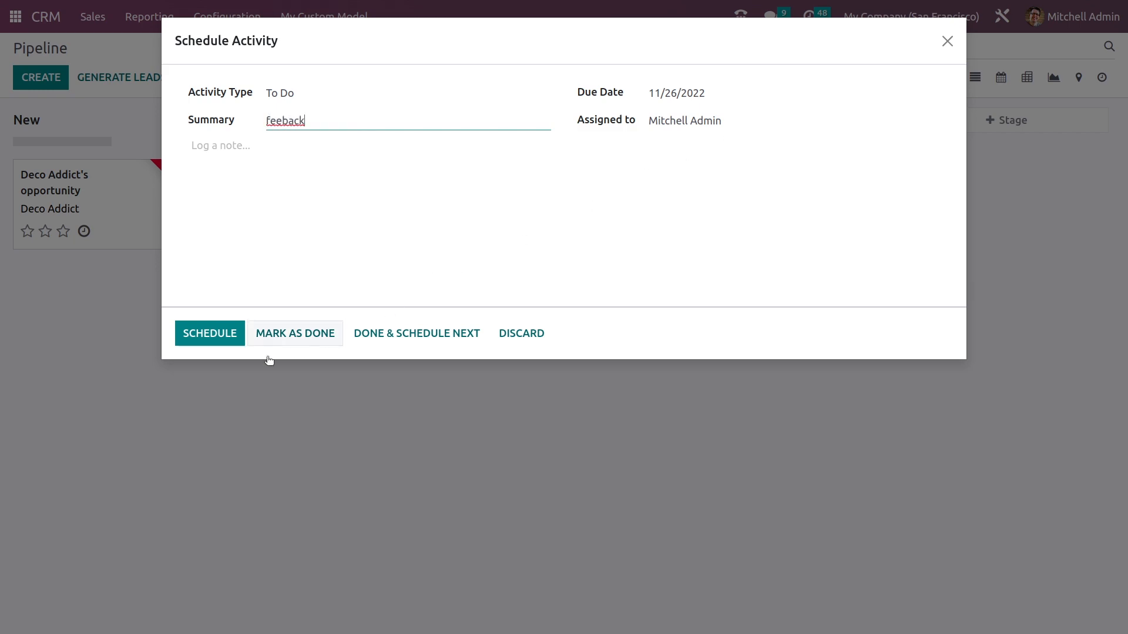
{"action": "left_click", "coordinate": [202, 335]}
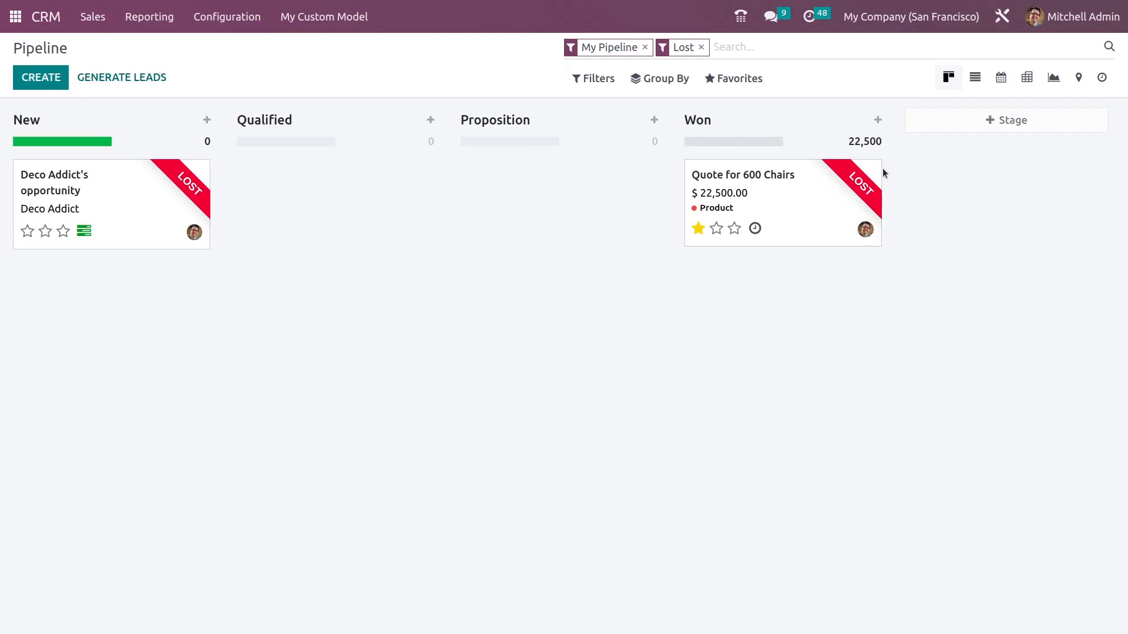
- Remove the Lost filter from the pipeline and apply it again
{"action": "left_click", "coordinate": [701, 47]}
{"action": "left_click", "coordinate": [608, 77]}
{"action": "left_click", "coordinate": [612, 307]}
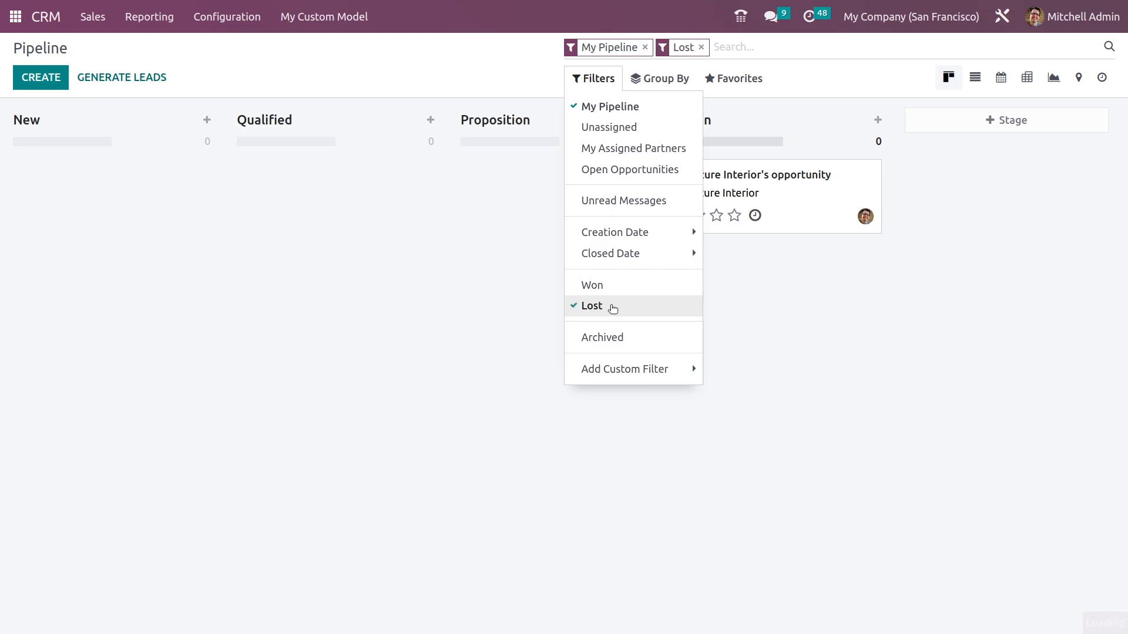
{"action": "left_click", "coordinate": [147, 200]}
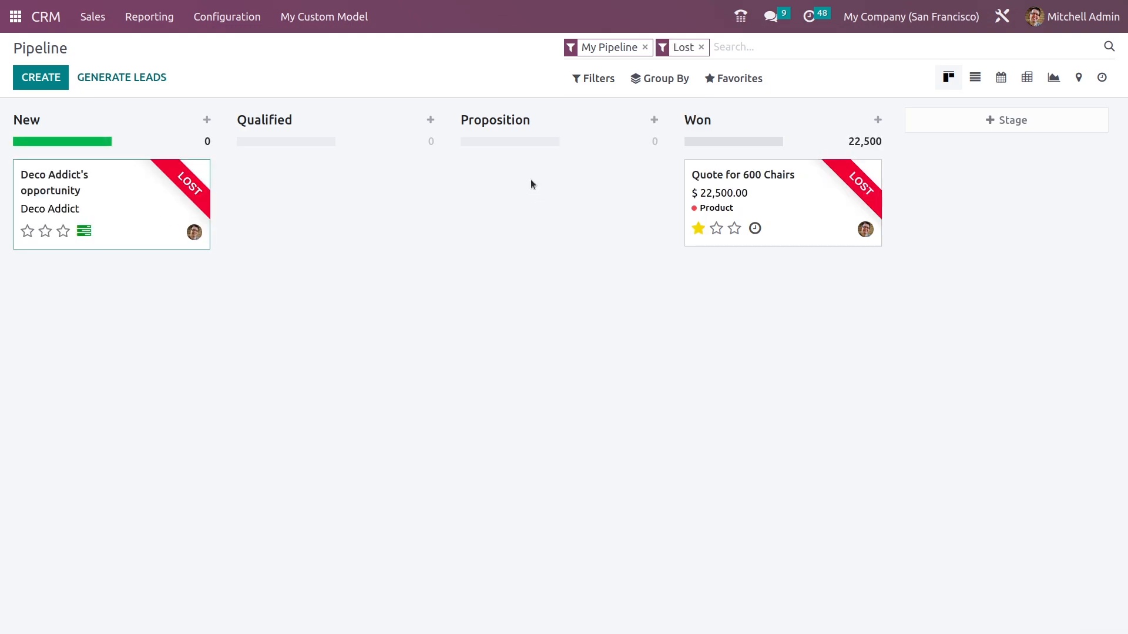
- Restore Deco Addict's lost opportunity, and leave the pipeline for the overview of all apps
{"action": "left_click", "coordinate": [160, 184]}
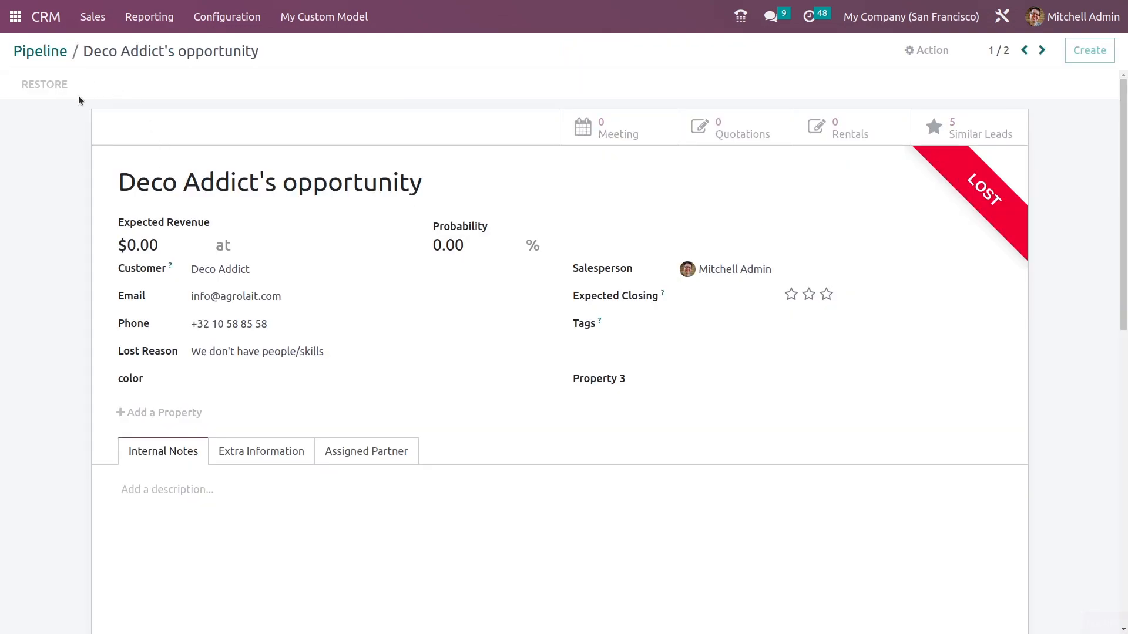
{"action": "left_click", "coordinate": [61, 91]}
{"action": "left_click", "coordinate": [34, 54]}
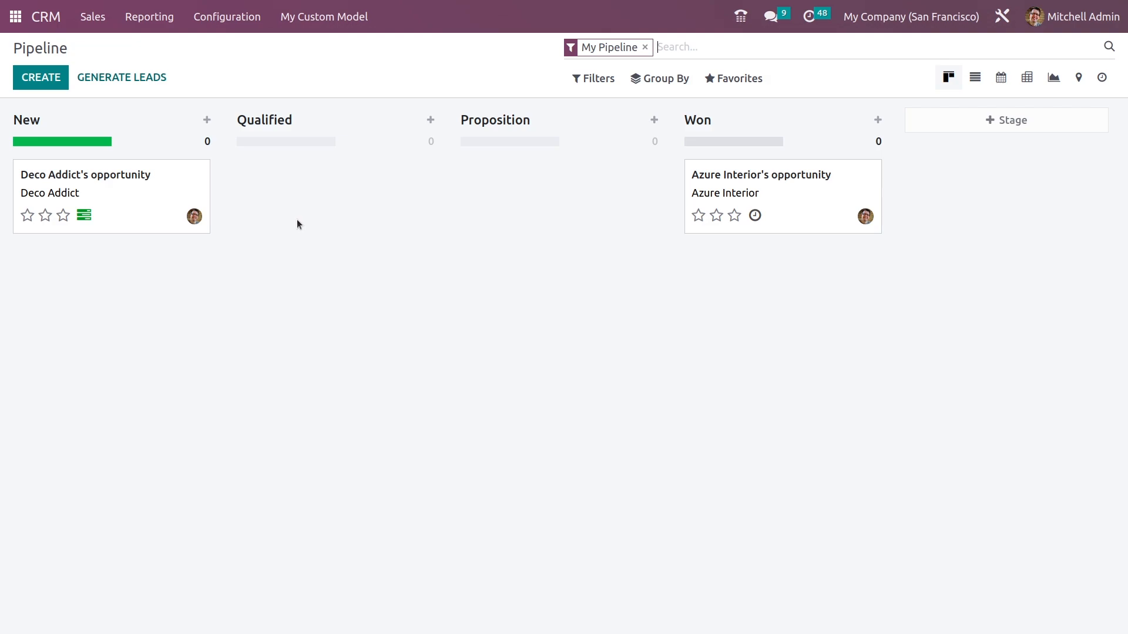
{"action": "left_click", "coordinate": [15, 15]}
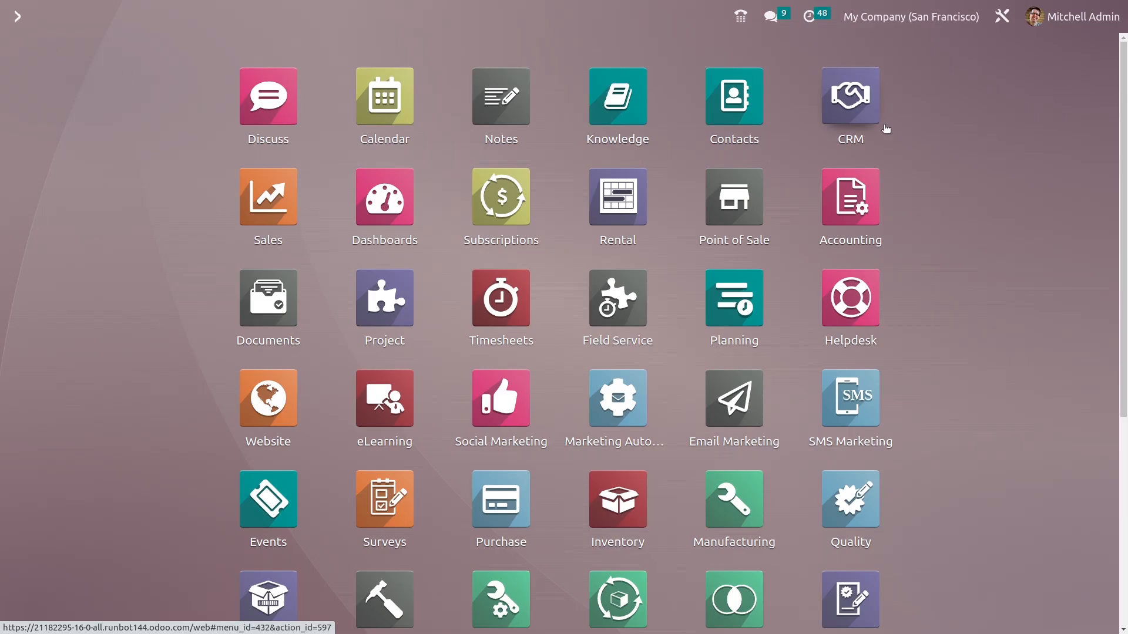